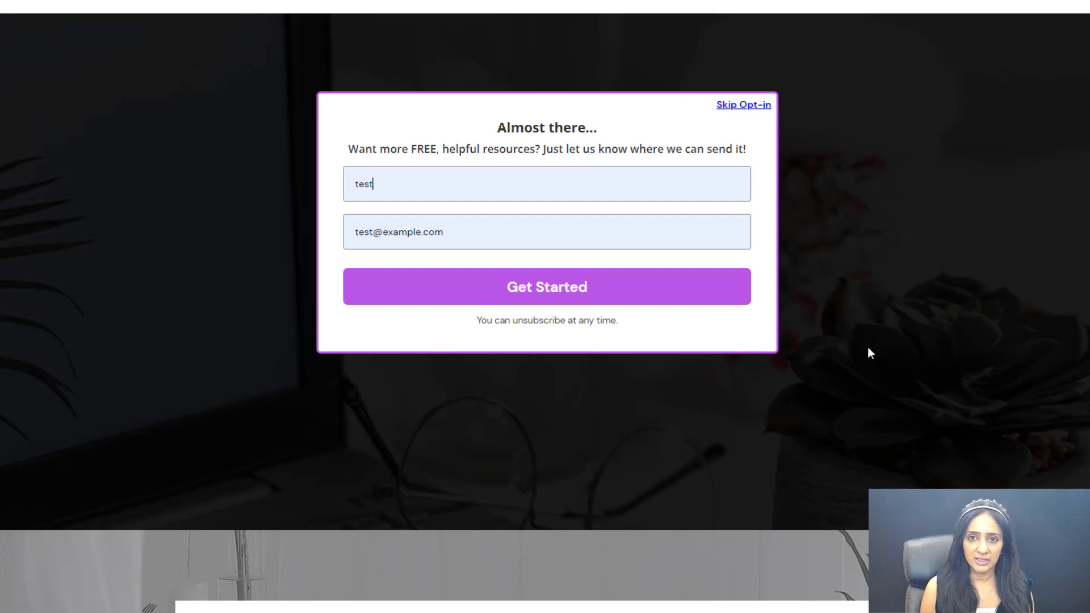
# Step: Submit the demo quiz's opt-in form with the prefilled name and e-mail
pyautogui.click(568, 301)
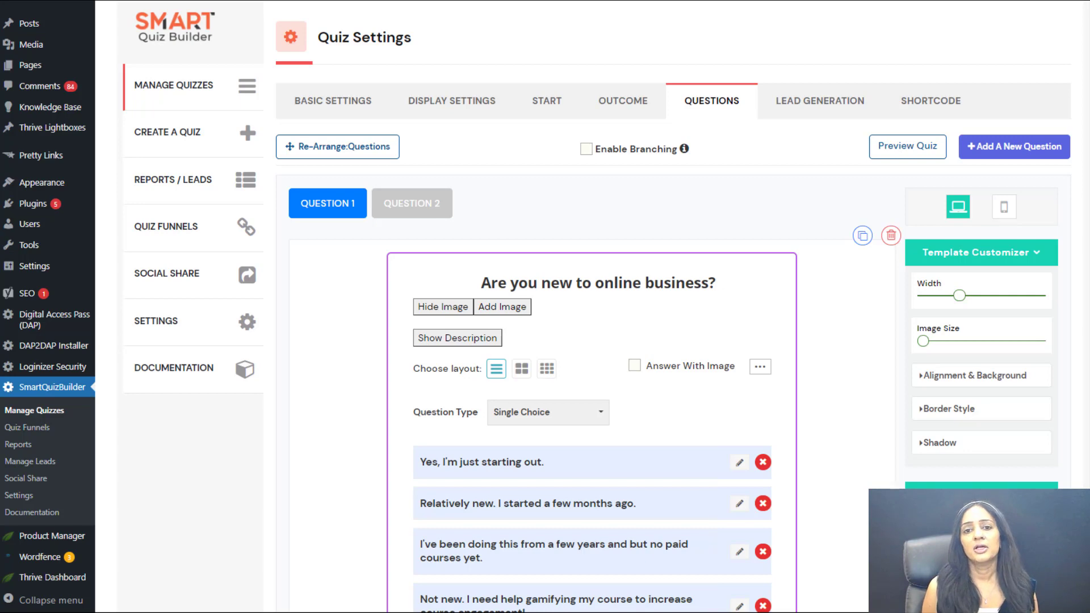
# Step: Open the recommendation screen of the answer "Yes, I'm just starting out." and review its image and description text
pyautogui.scroll(-3, 748, 311)
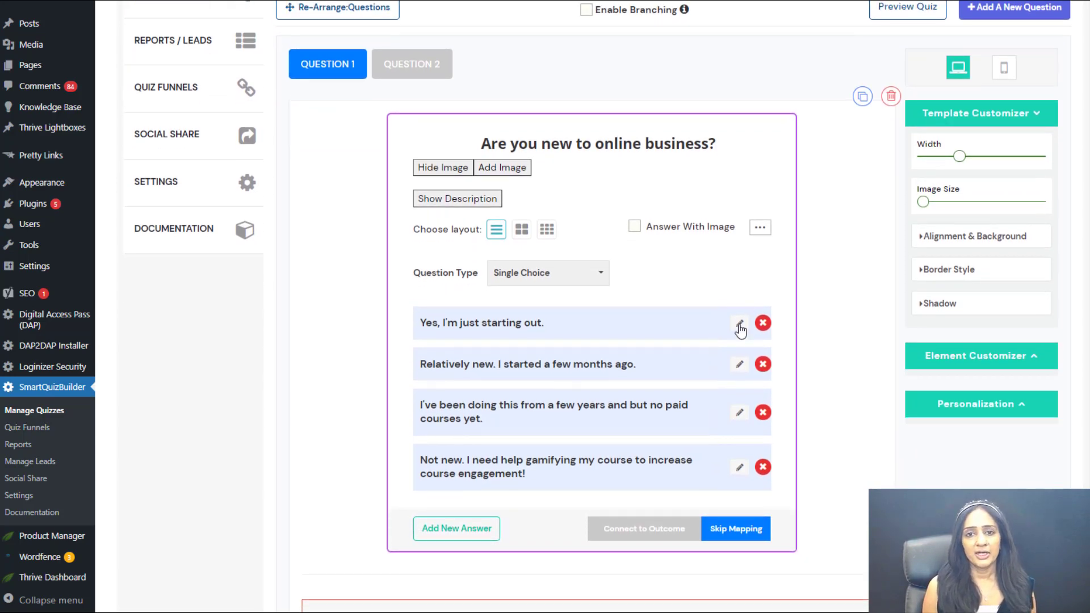
pyautogui.click(748, 354)
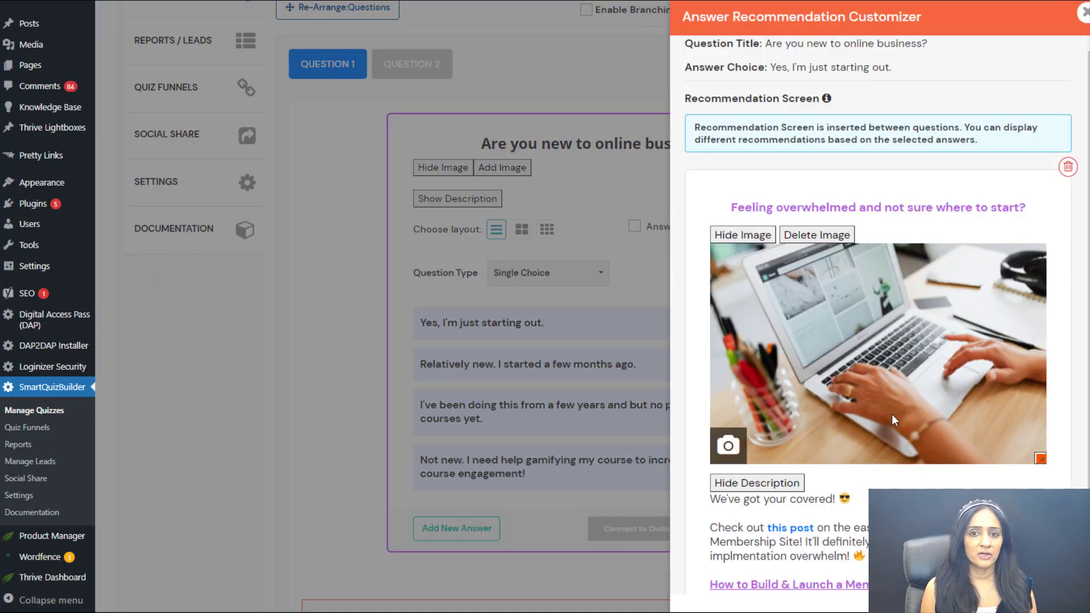
pyautogui.scroll(-3, 1088, 167)
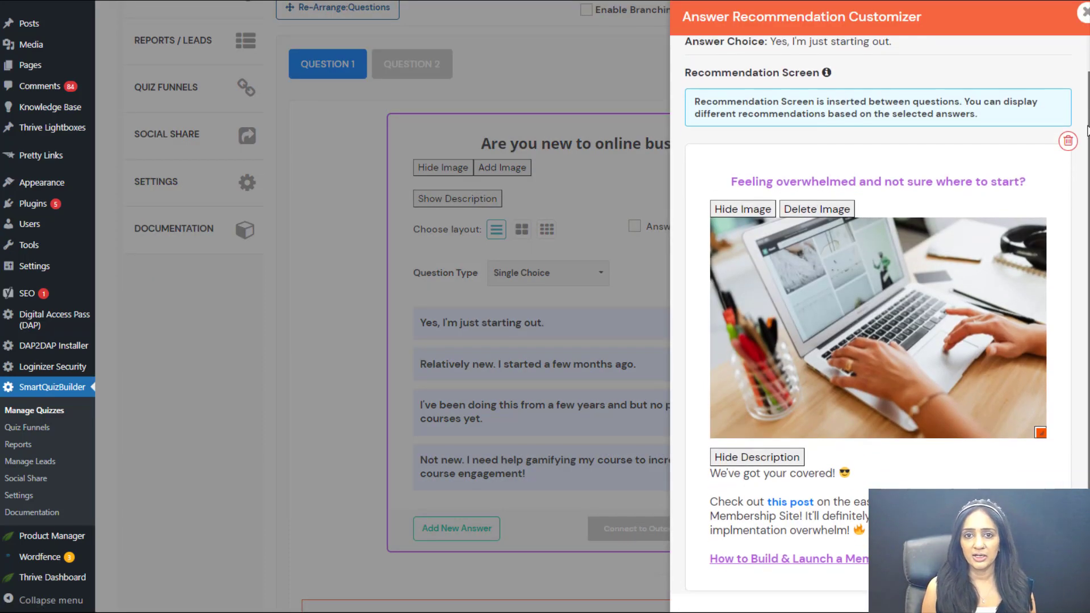
pyautogui.scroll(-2, 1088, 168)
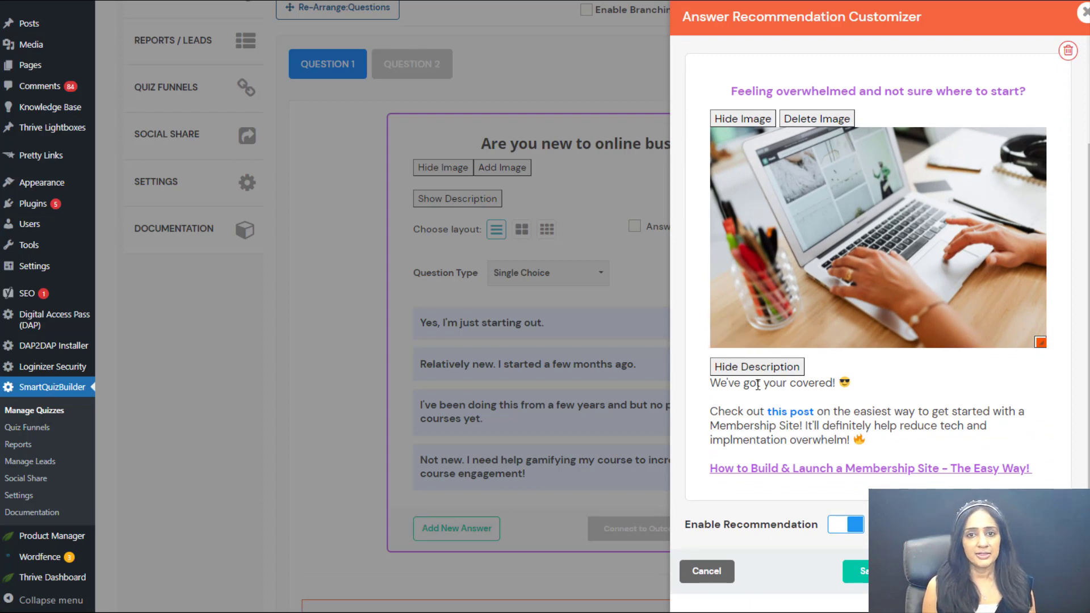
pyautogui.click(776, 425)
pyautogui.moveTo(884, 441); pyautogui.dragTo(710, 386)
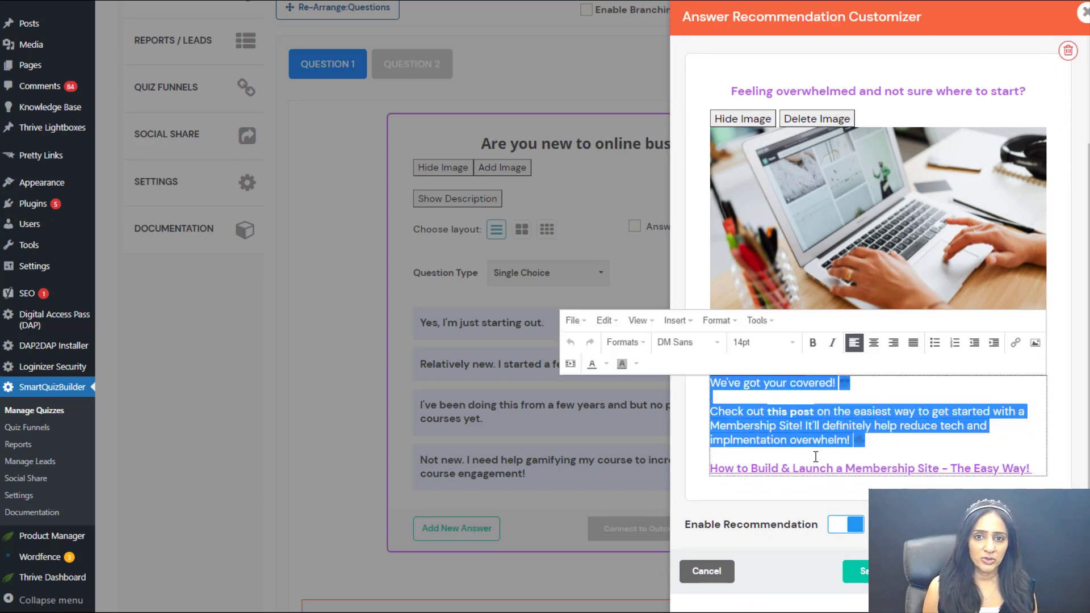
# Step: Inspect the link settings of "How to Build & Launch a Membership Site - The Easy Way!" without changing them and close the customizer
pyautogui.click(812, 467)
pyautogui.moveTo(1032, 469); pyautogui.dragTo(705, 478)
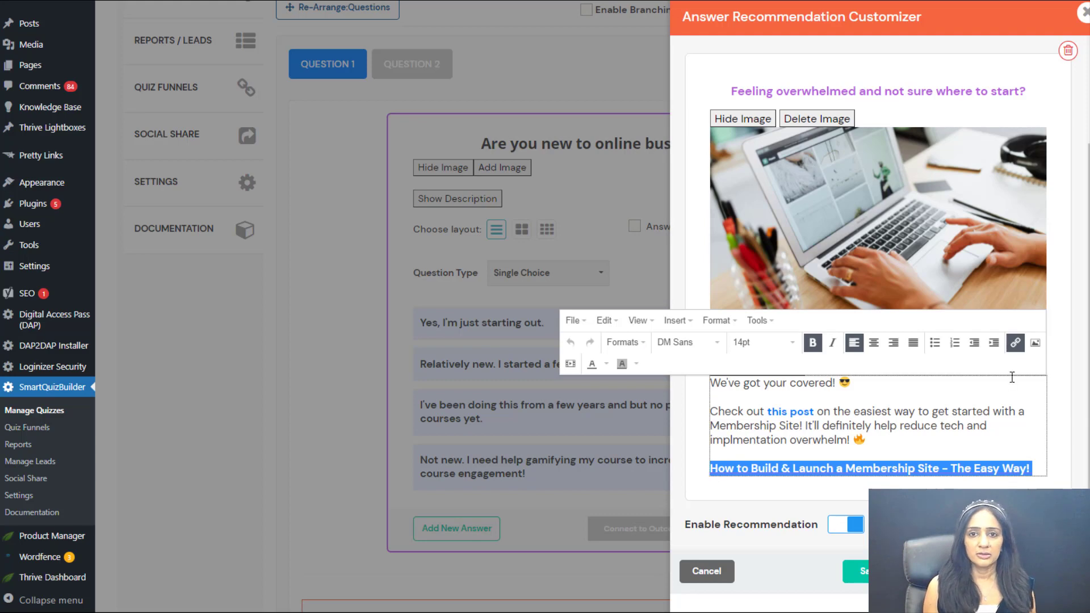
pyautogui.click(1015, 342)
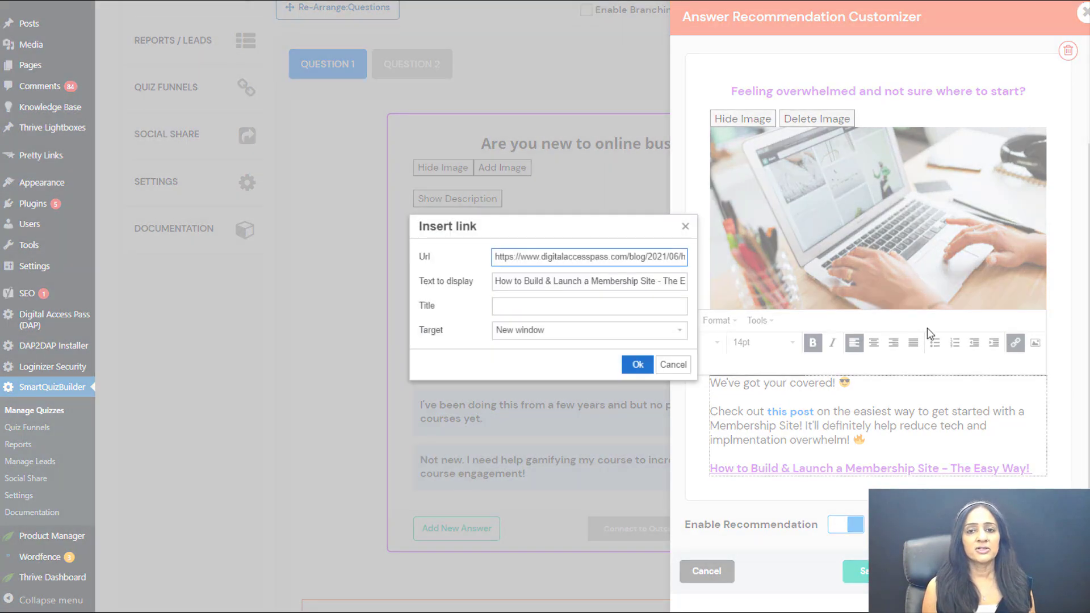
pyautogui.click(688, 368)
pyautogui.click(886, 571)
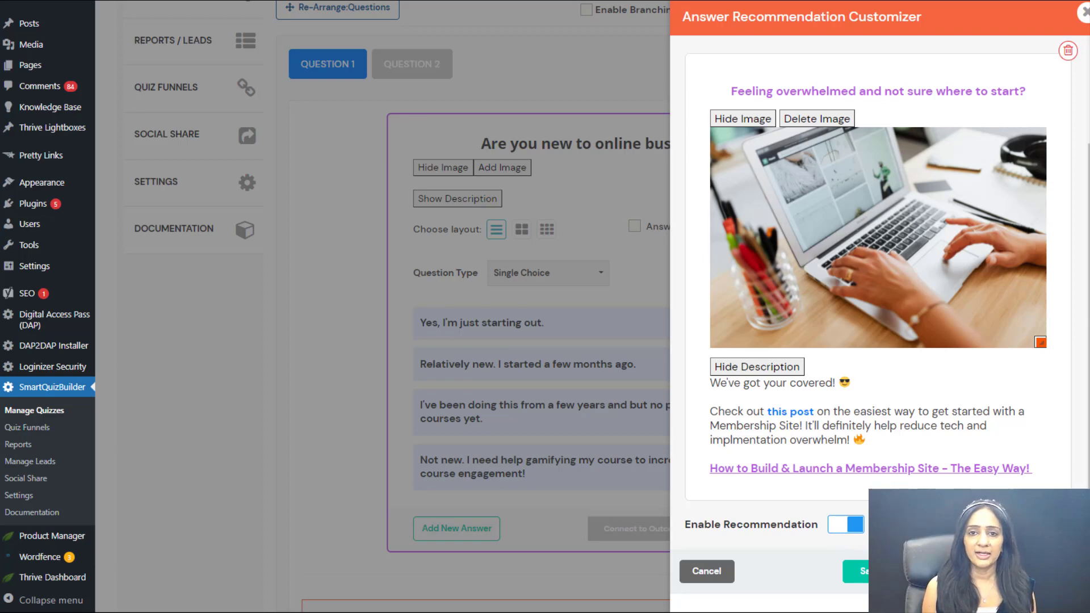
pyautogui.click(1078, 25)
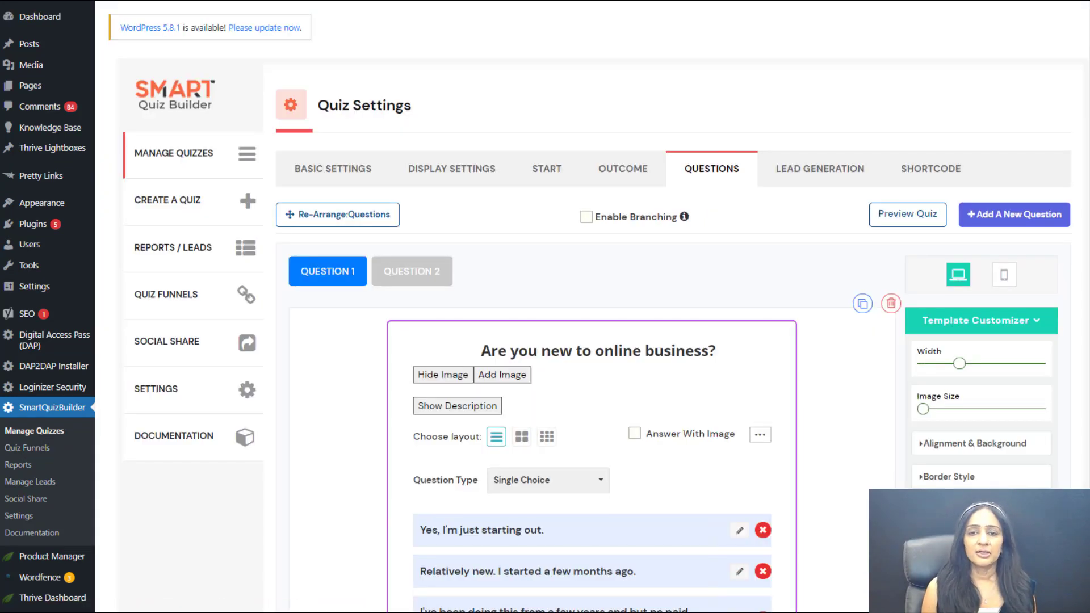
# Step: Review the recommendation screen of the answer "Relatively new. I started a few months ago."
pyautogui.scroll(-3, 592, 364)
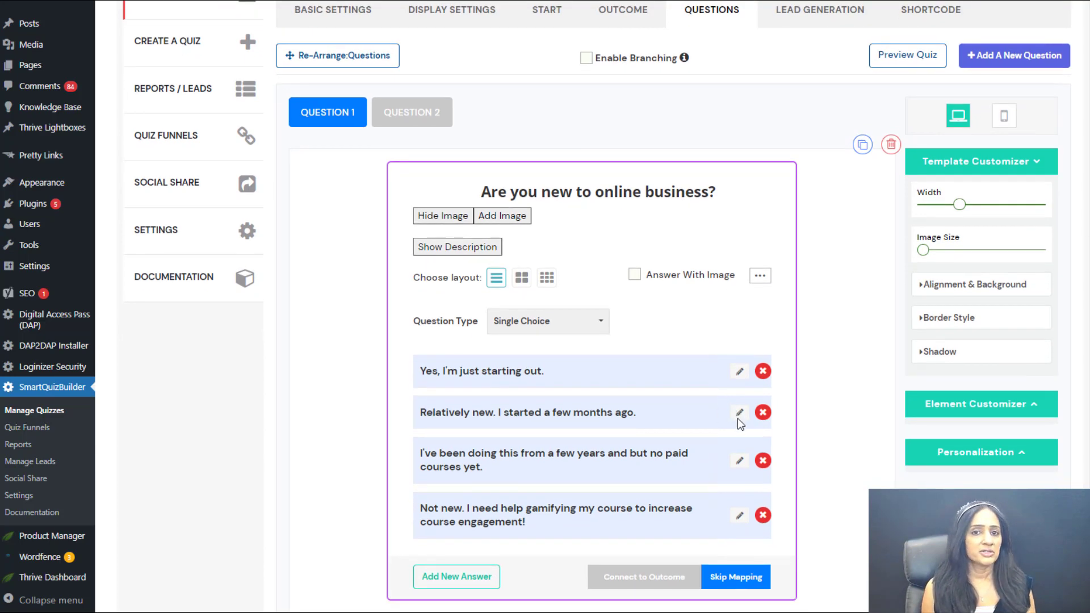
pyautogui.click(739, 446)
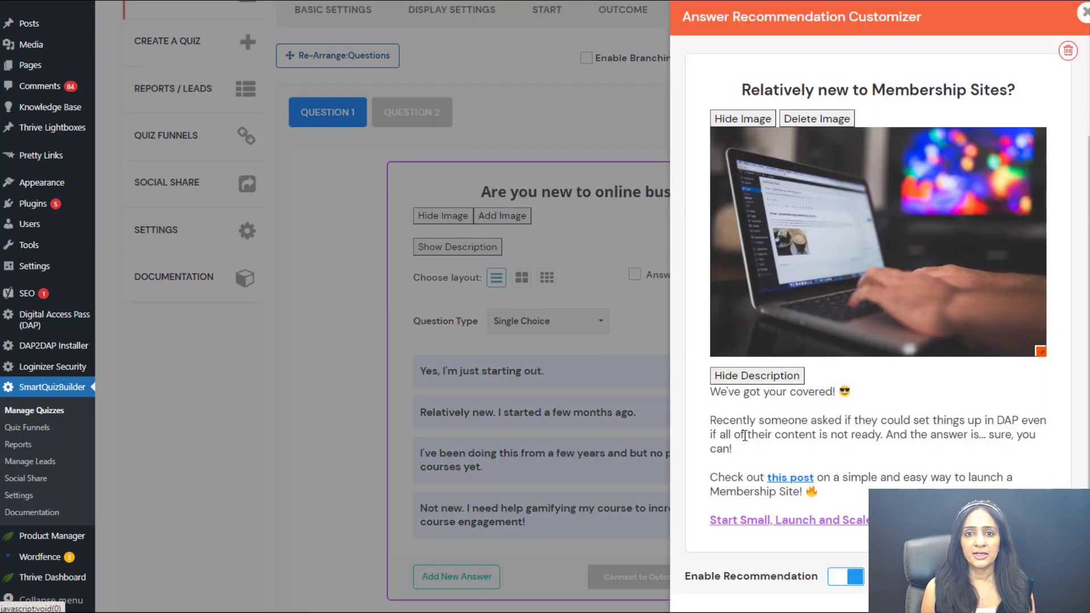
pyautogui.moveTo(1087, 164); pyautogui.dragTo(1081, 203)
pyautogui.scroll(3, 1076, 207)
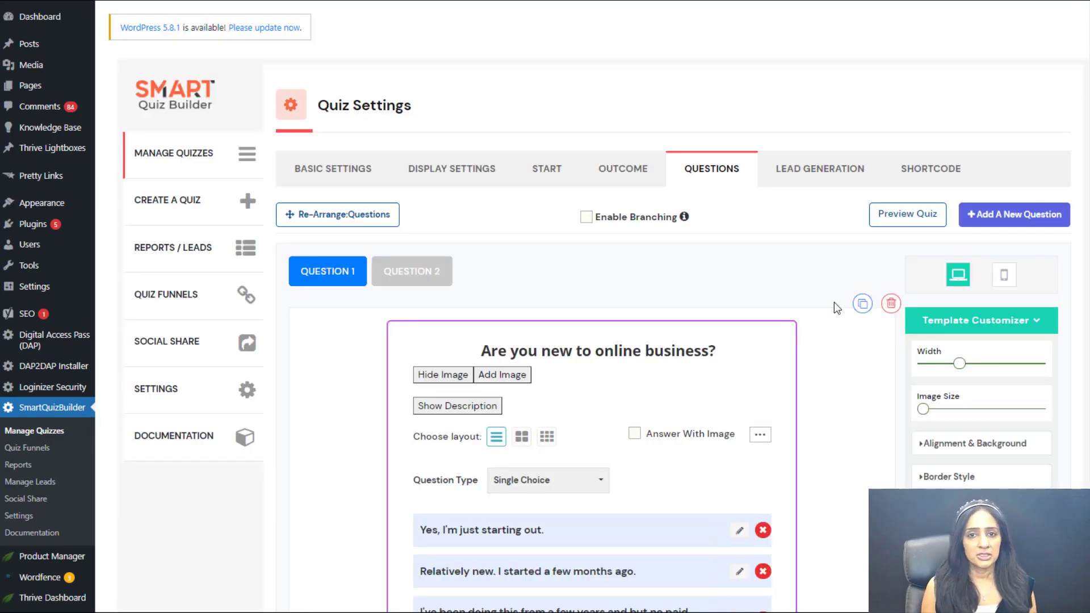
pyautogui.scroll(-3, 814, 308)
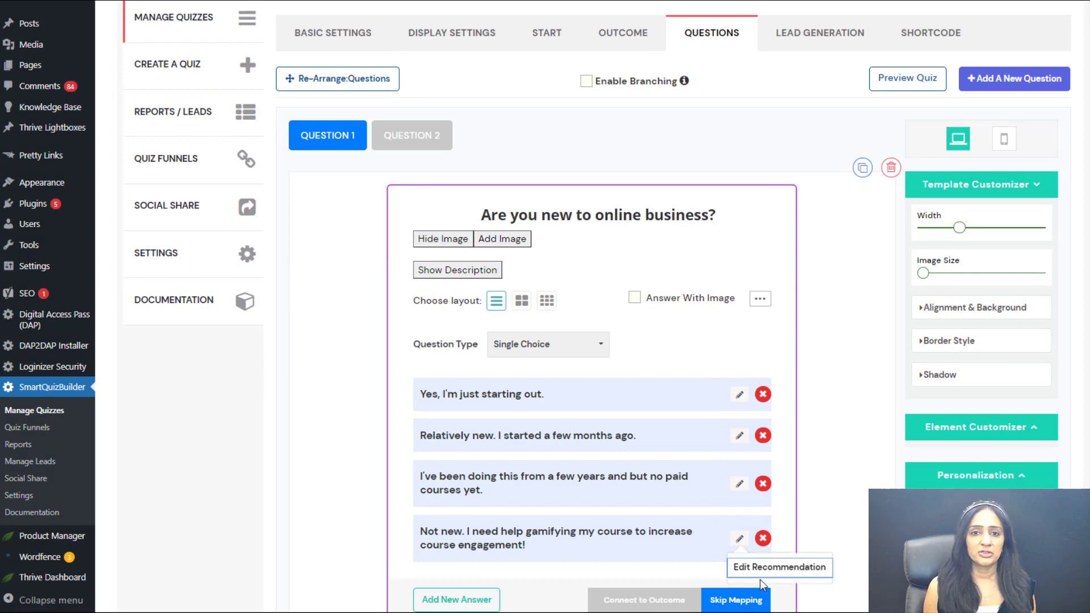
# Step: Review the recommendation screen of the answer about gamifying a course to increase engagement, and leave it without saving
pyautogui.click(763, 573)
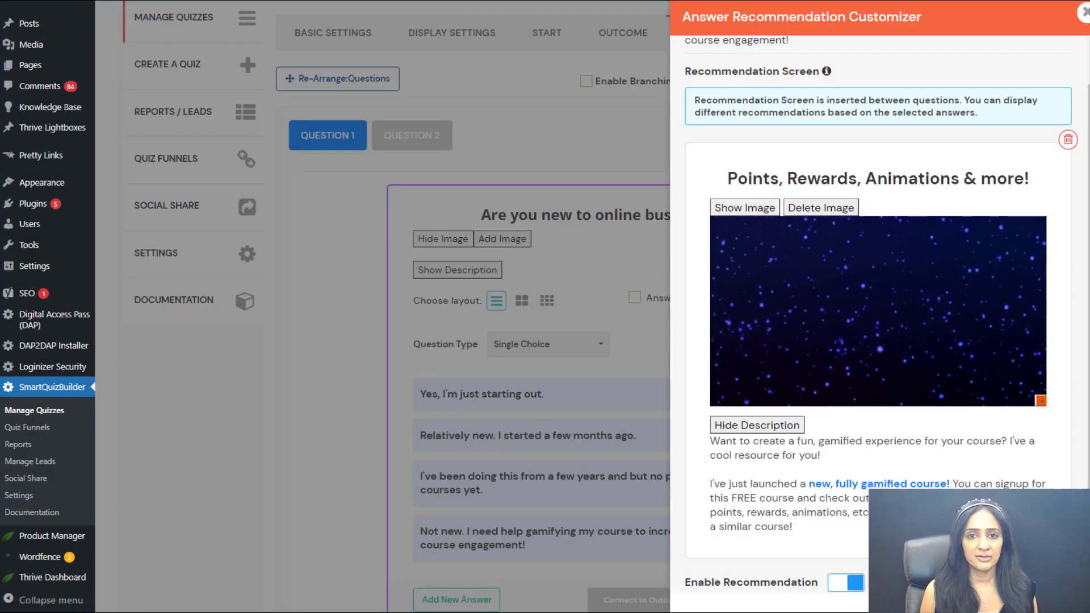
pyautogui.scroll(-1, 878, 318)
pyautogui.scroll(-1, 878, 318)
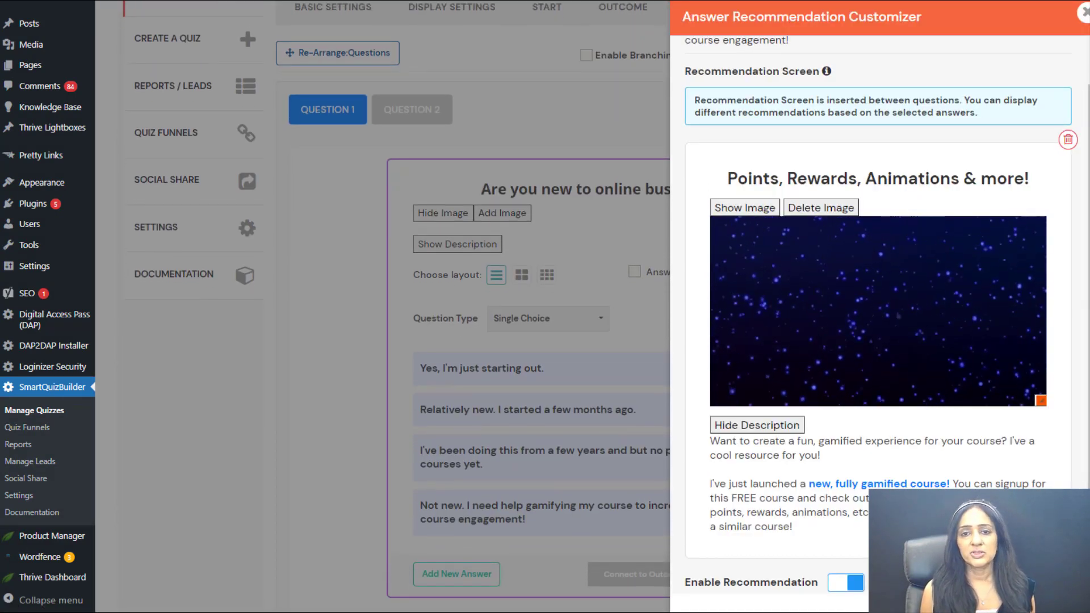
pyautogui.scroll(-1, 877, 318)
pyautogui.scroll(-2, 878, 318)
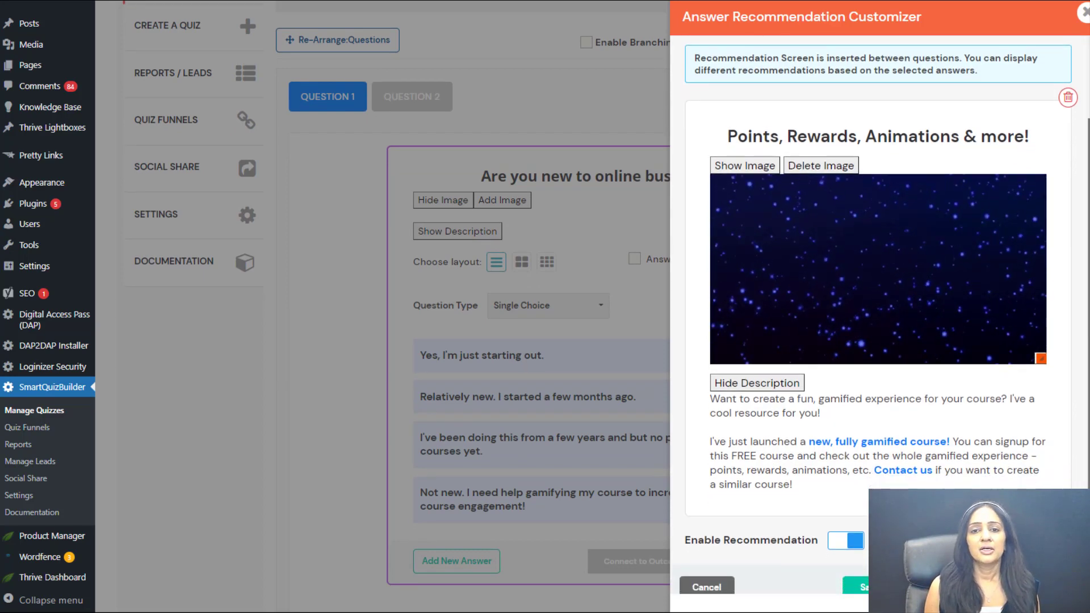
pyautogui.scroll(-1, 877, 318)
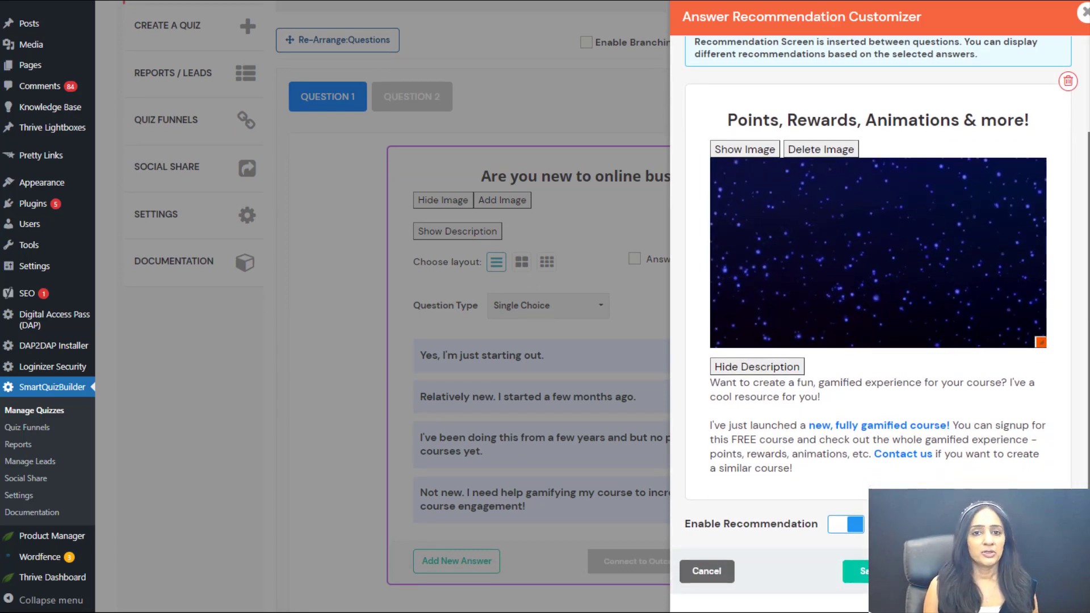
pyautogui.click(710, 577)
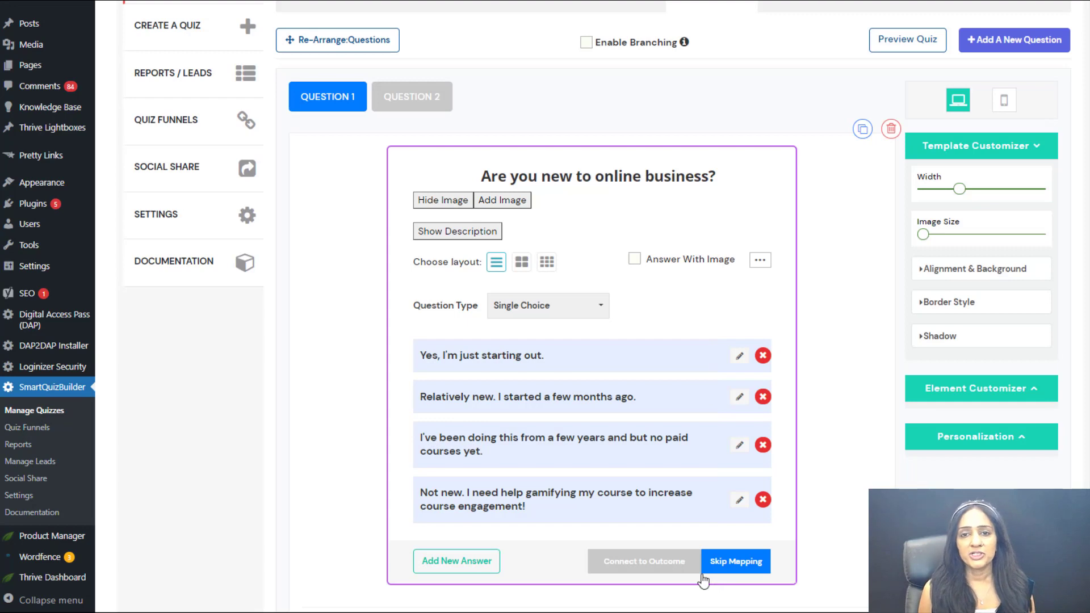
# Step: Switch to Question 2 and open the recommendation option of the answer "No audience / list yet."
pyautogui.scroll(1, 803, 436)
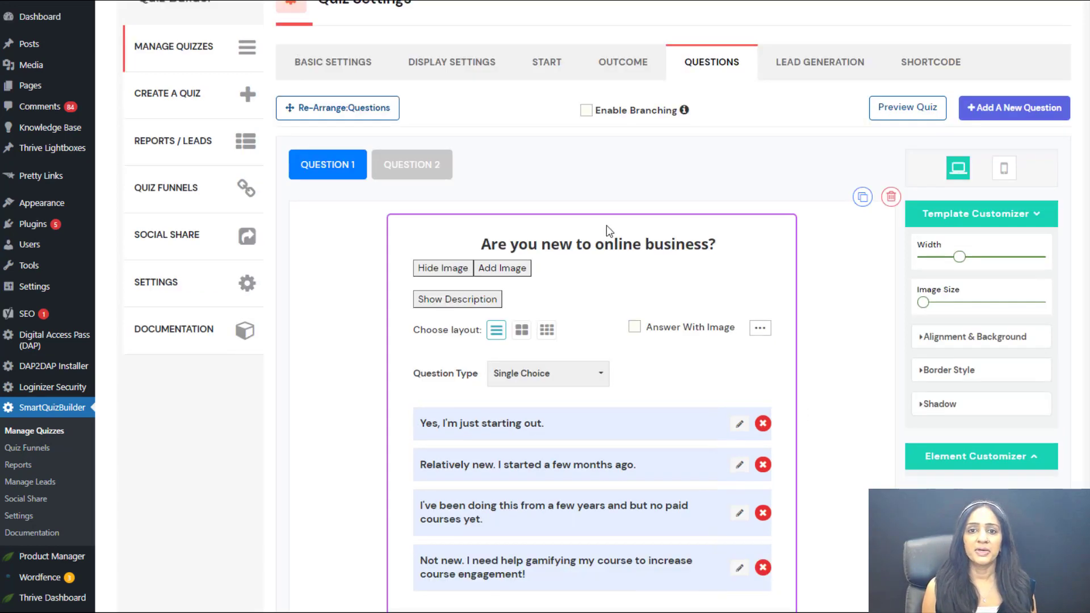
pyautogui.click(410, 165)
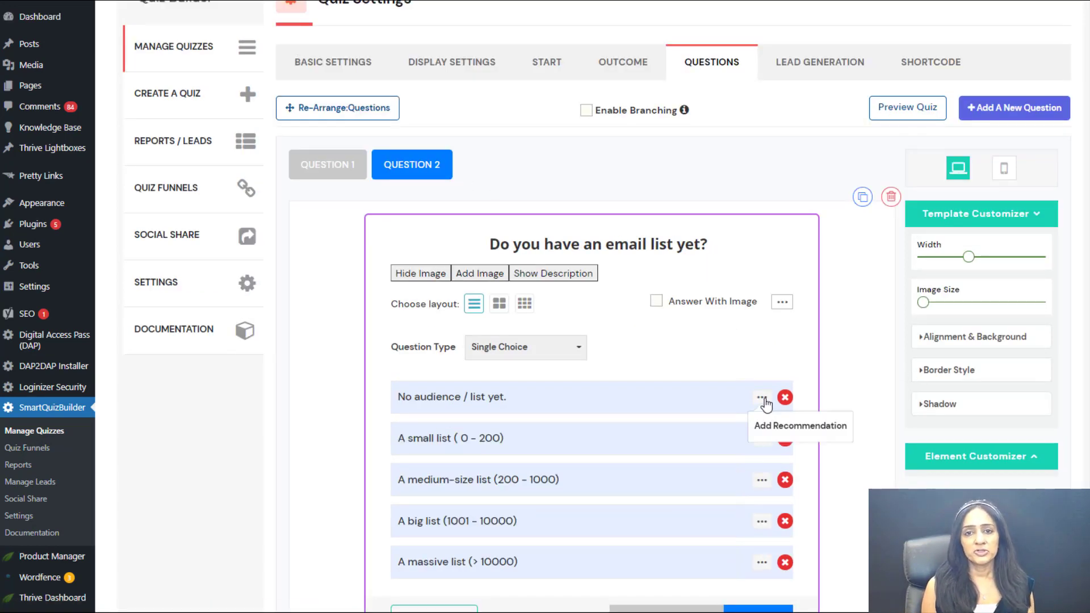
pyautogui.click(820, 434)
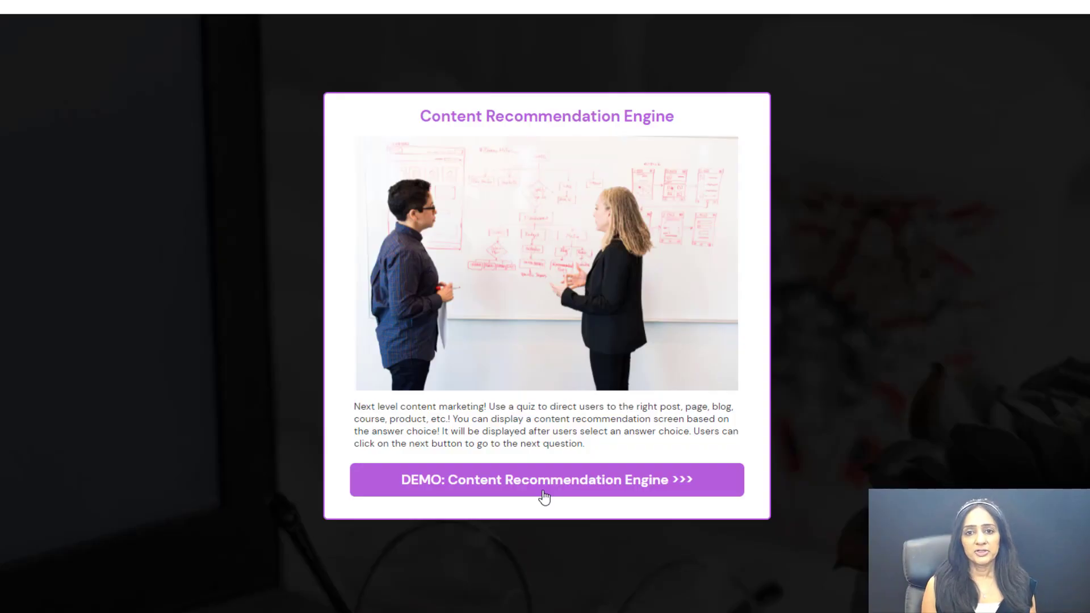
# Step: Start the Content Recommendation Engine demo, answer "Relatively new. I started a few months ago." and view the recommendation shown
pyautogui.click(544, 497)
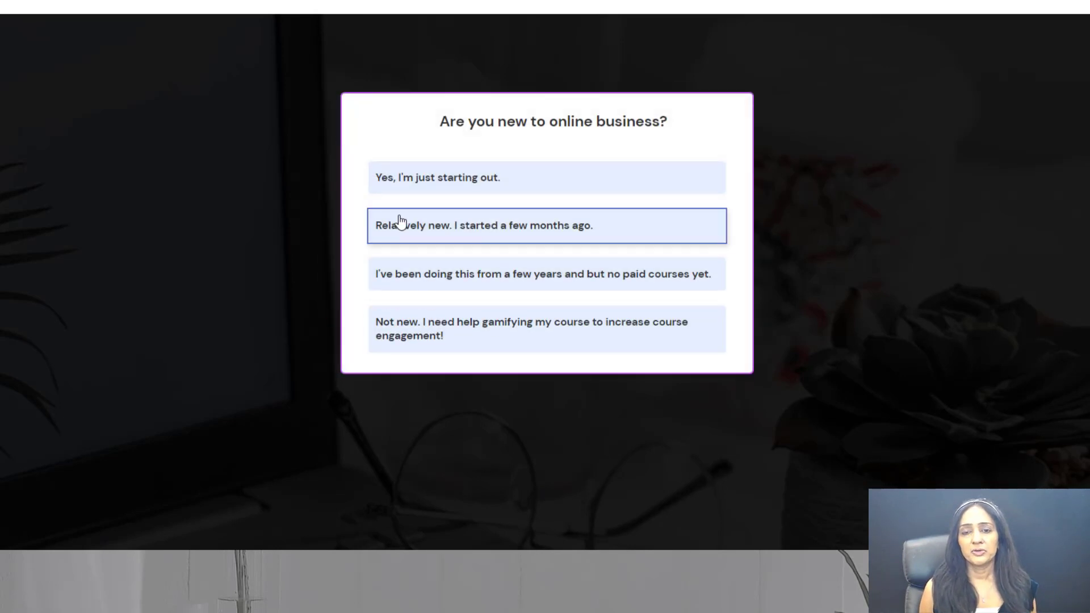
pyautogui.click(532, 241)
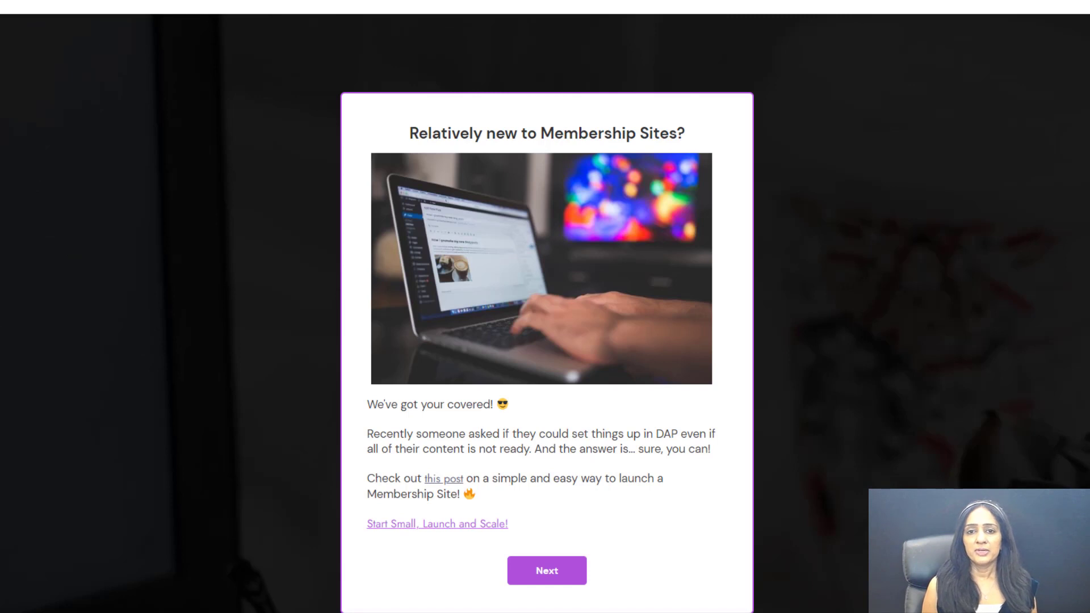
pyautogui.scroll(-1, 545, 307)
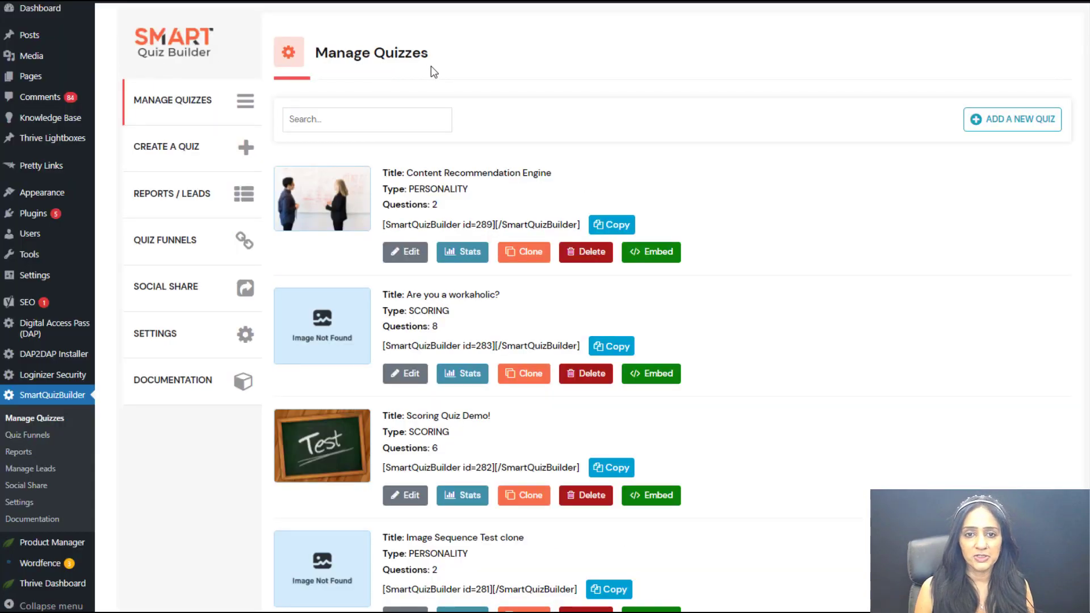
# Step: Open the "Content Recommendation Engine" quiz for editing from the list of quizzes
pyautogui.moveTo(407, 172); pyautogui.dragTo(589, 178)
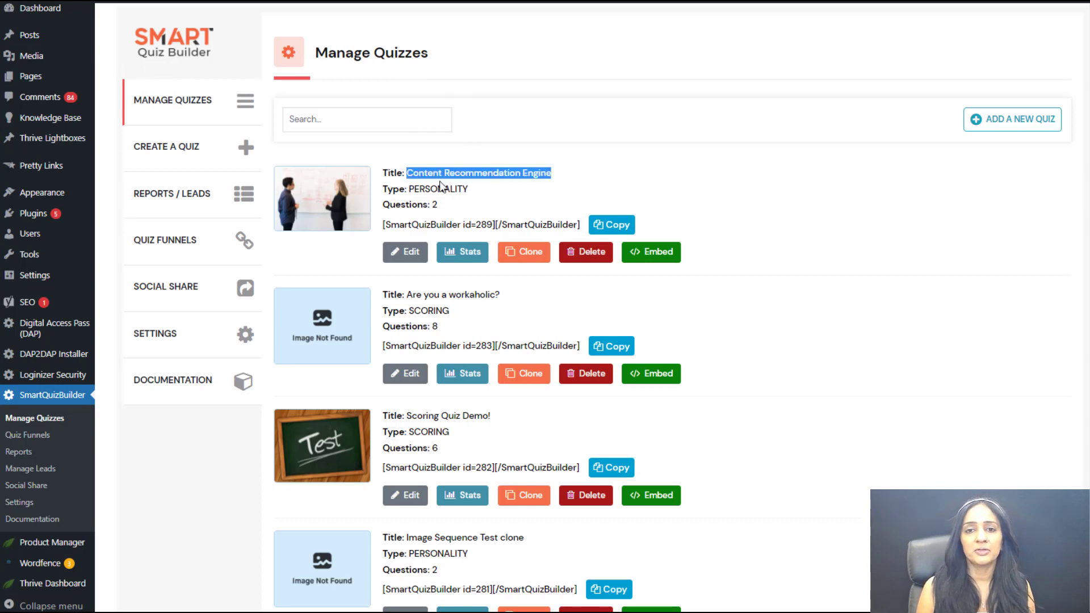
pyautogui.click(493, 195)
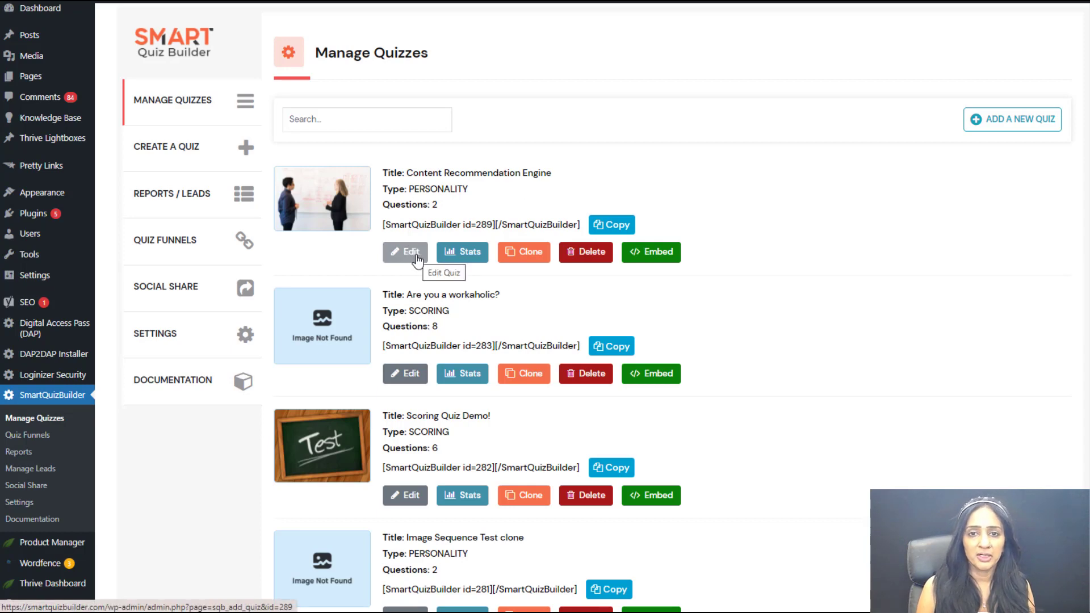
pyautogui.click(427, 233)
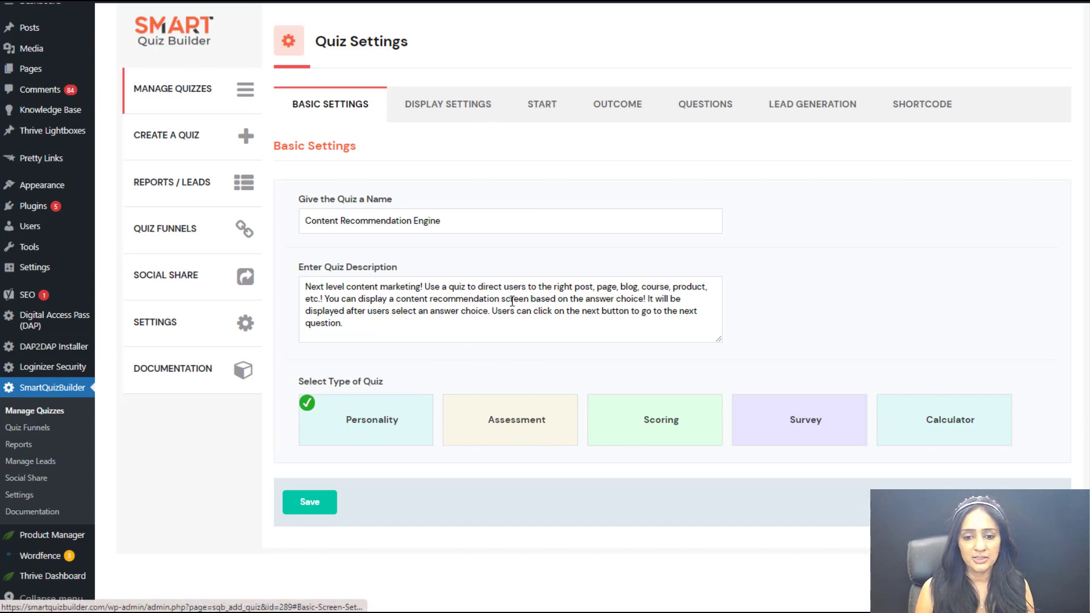
# Step: Enable content recommendations for this quiz in its display settings
pyautogui.click(419, 119)
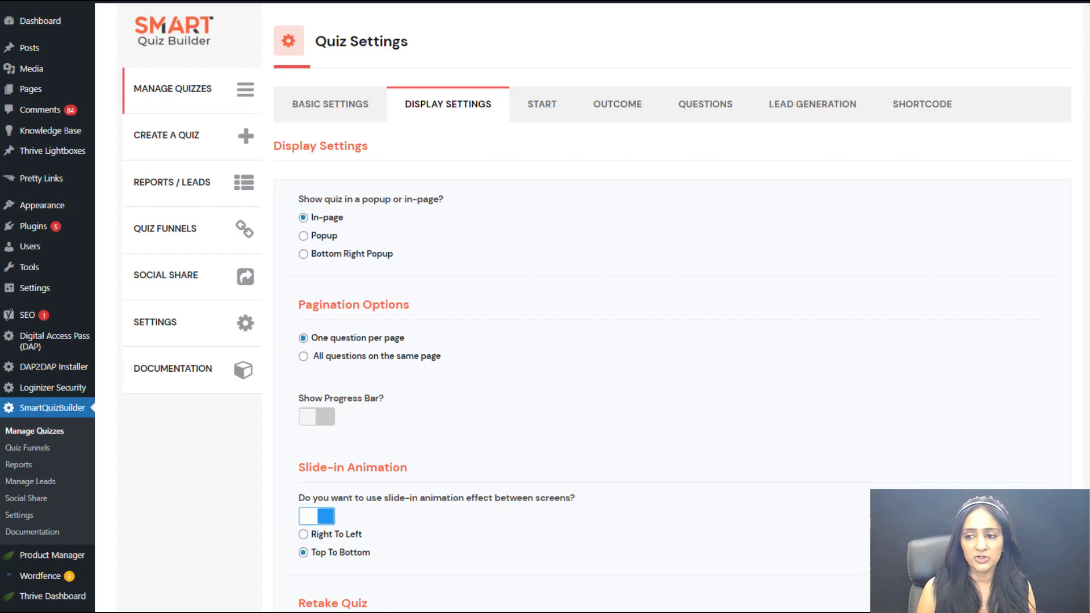
pyautogui.scroll(-6, 624, 340)
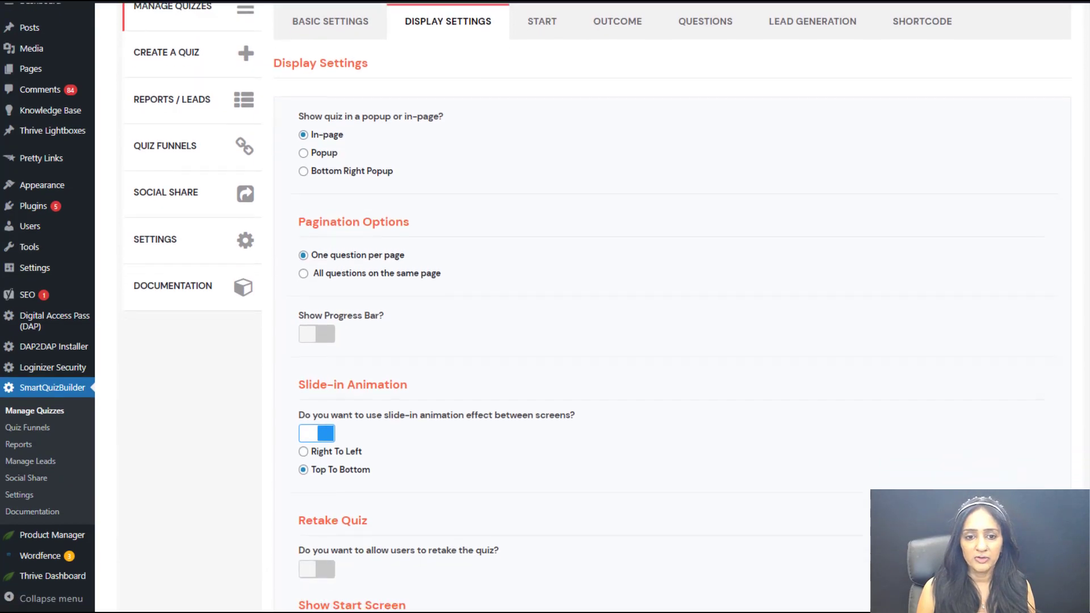
pyautogui.scroll(-12, 624, 341)
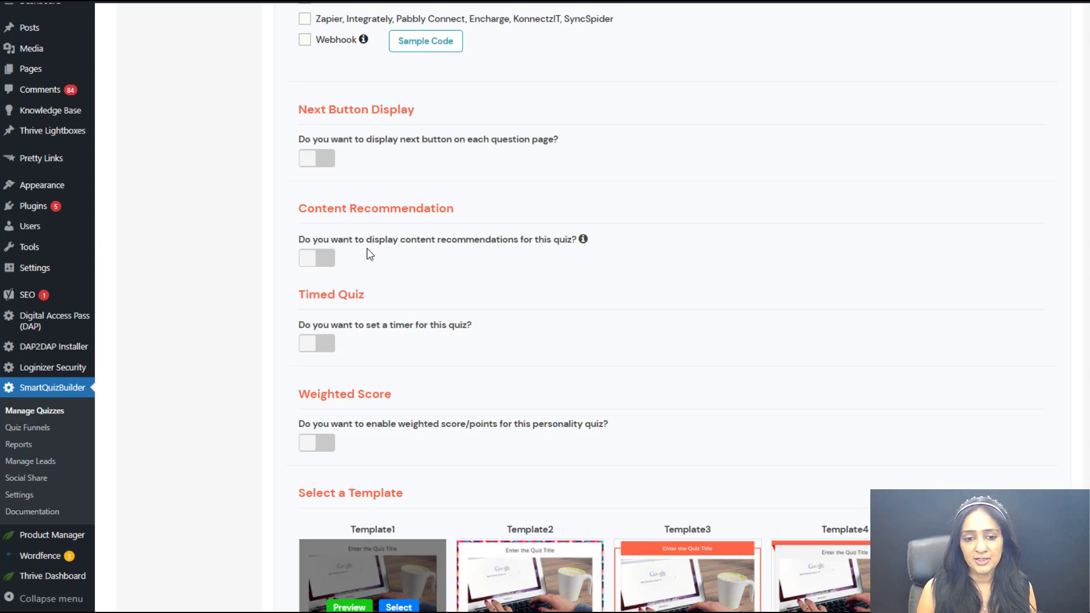
pyautogui.click(314, 260)
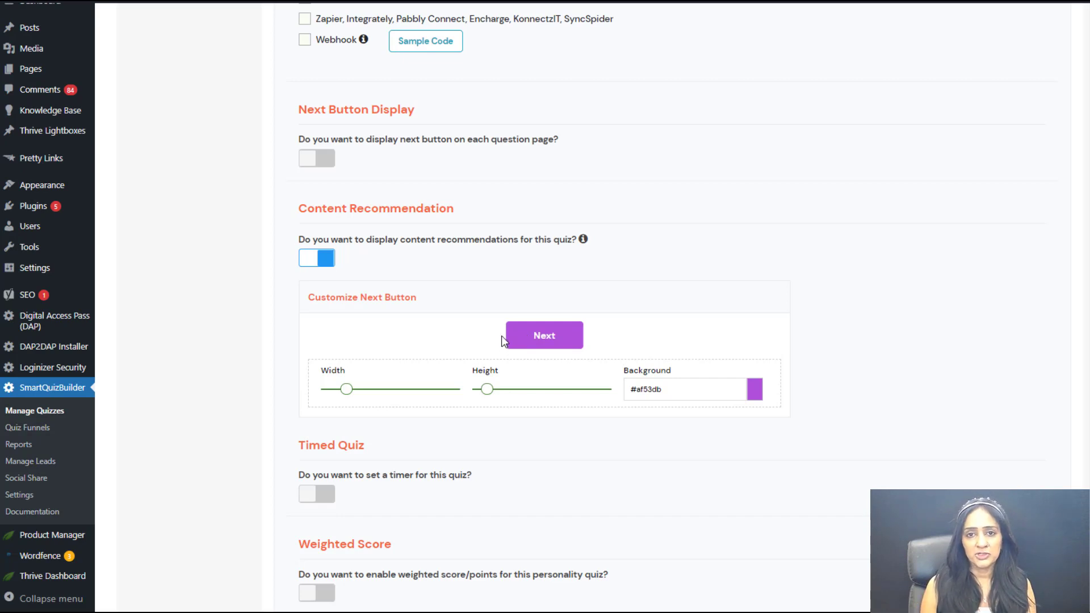
# Step: Look at the text formatting options of the recommendation screen's Next button and at the available quiz templates
pyautogui.click(546, 337)
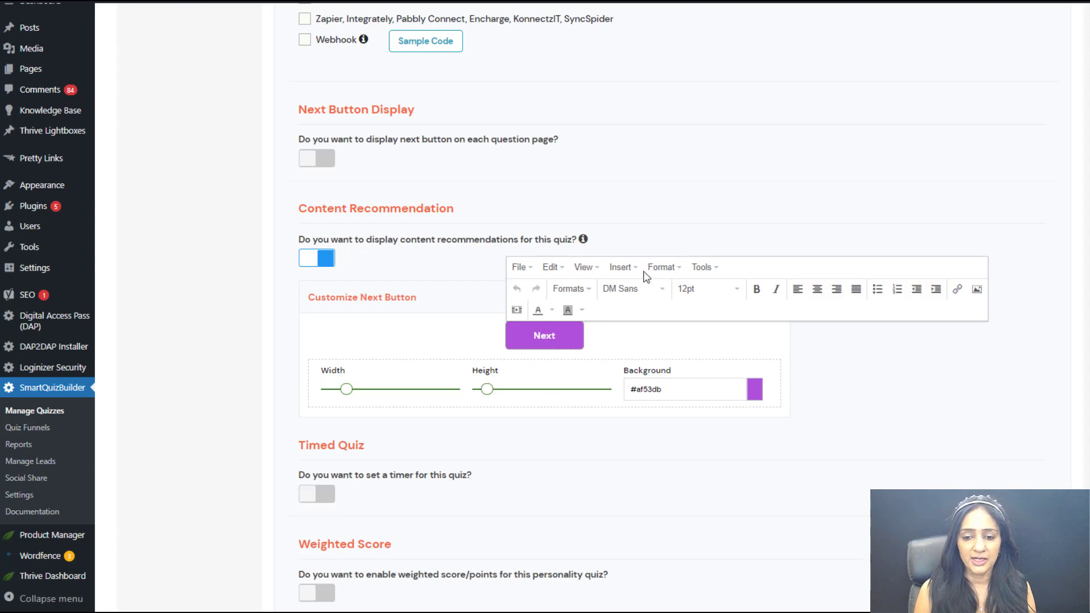
pyautogui.click(928, 407)
pyautogui.scroll(-8, 954, 244)
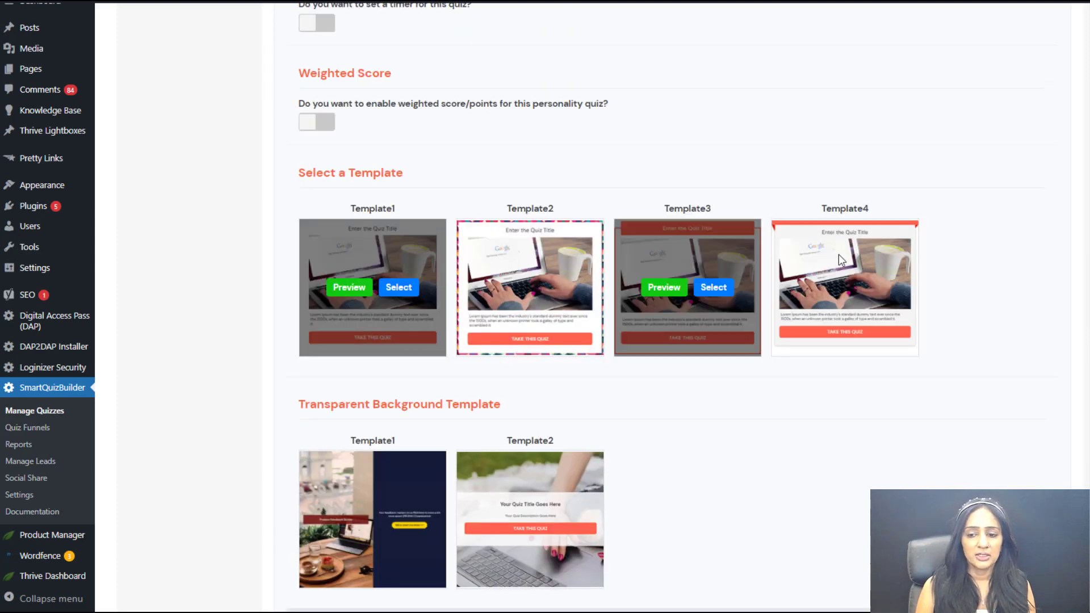
pyautogui.scroll(-1, 943, 469)
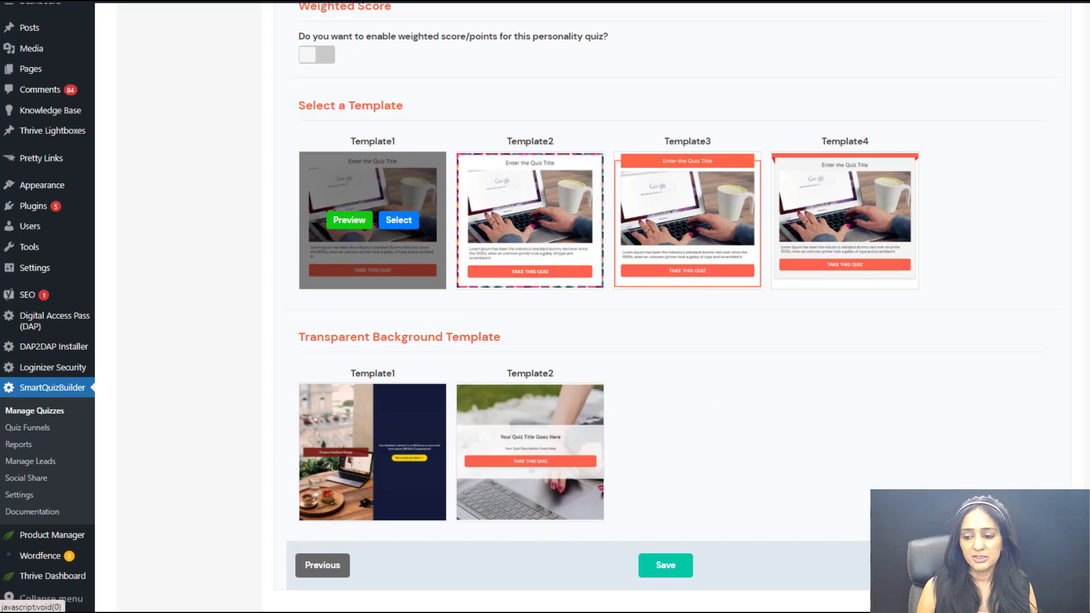
# Step: Review the quiz's start screen, including its alternative start templates and the text formatting options for the title
pyautogui.click(400, 219)
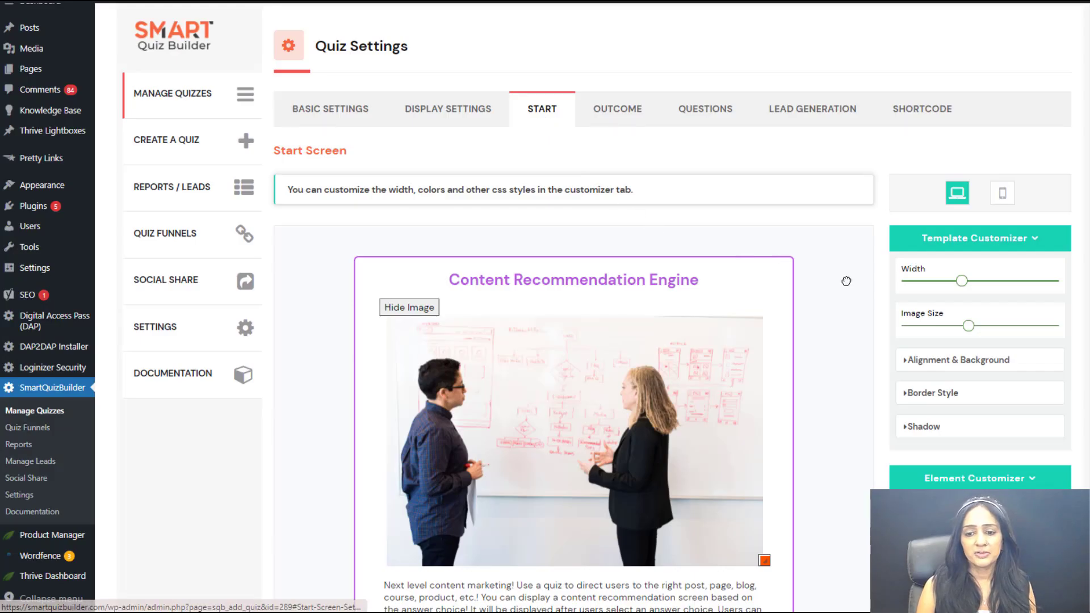
pyautogui.scroll(-3, 851, 286)
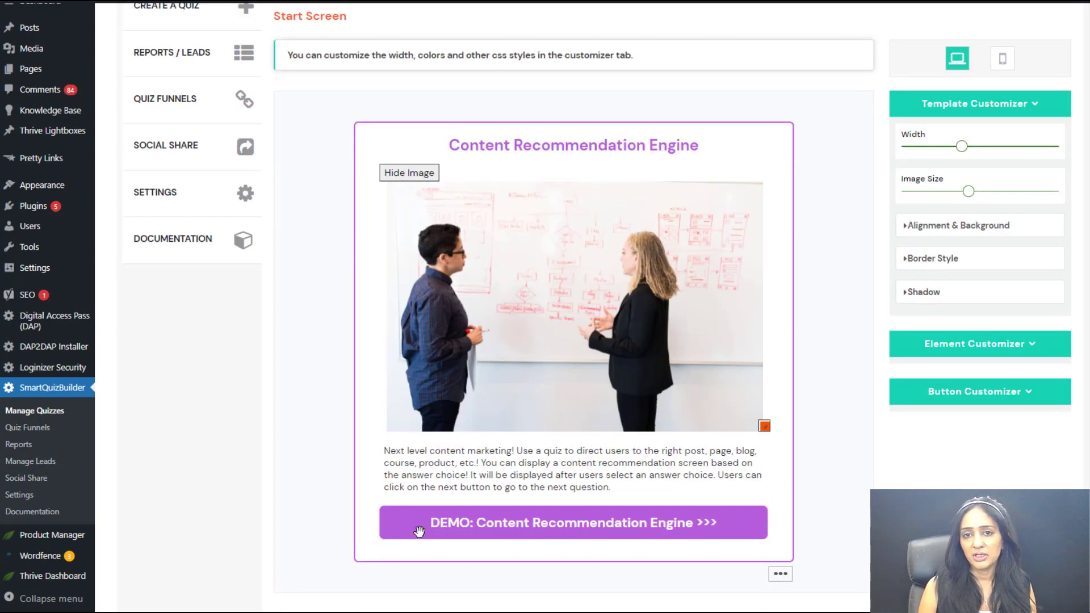
pyautogui.click(781, 575)
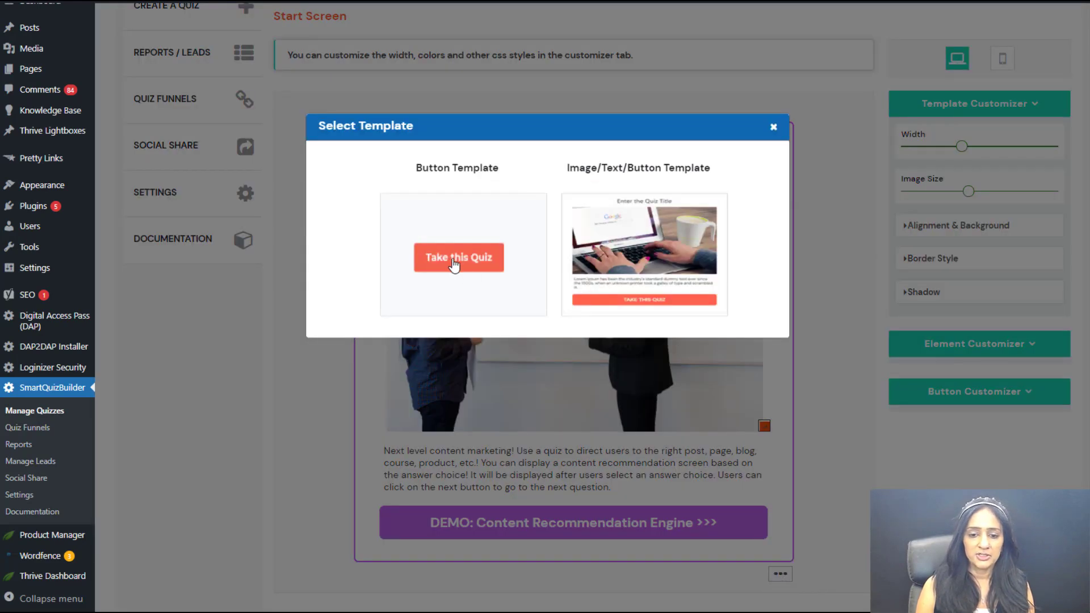
pyautogui.click(773, 129)
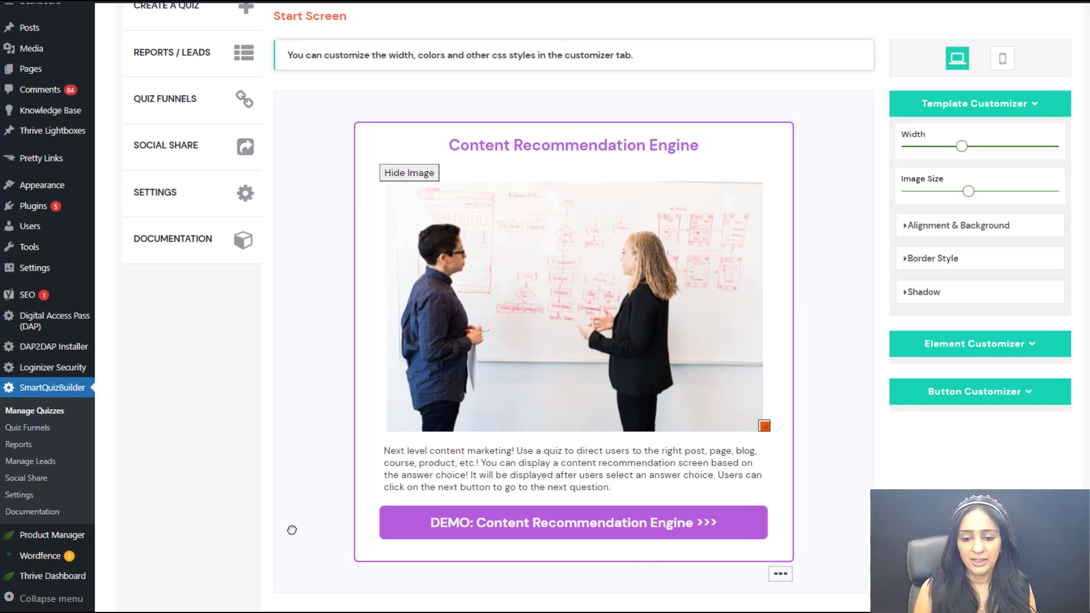
pyautogui.click(476, 489)
pyautogui.click(514, 151)
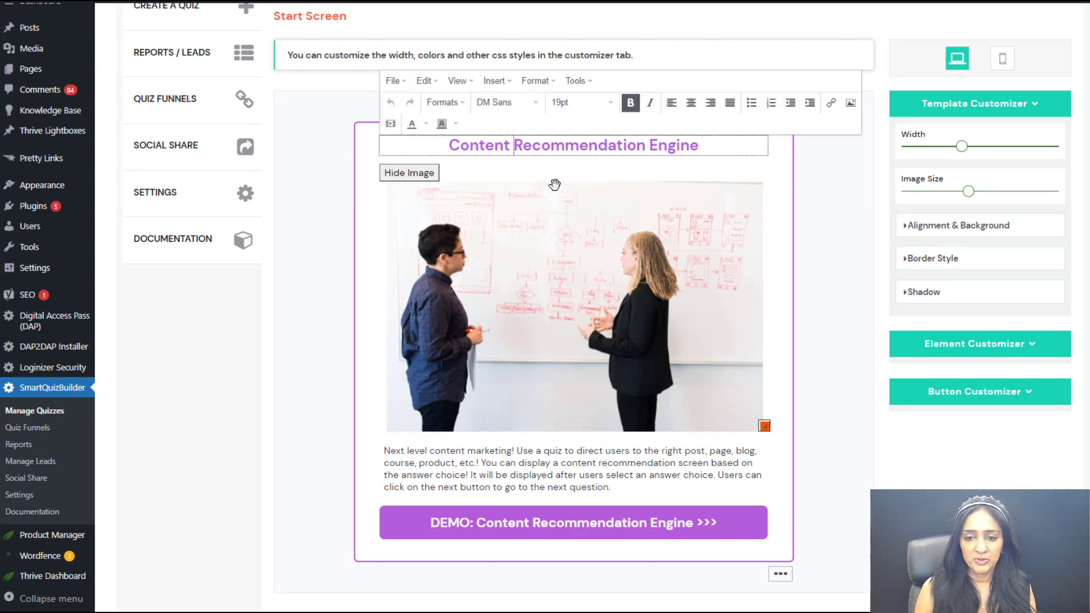
pyautogui.click(890, 464)
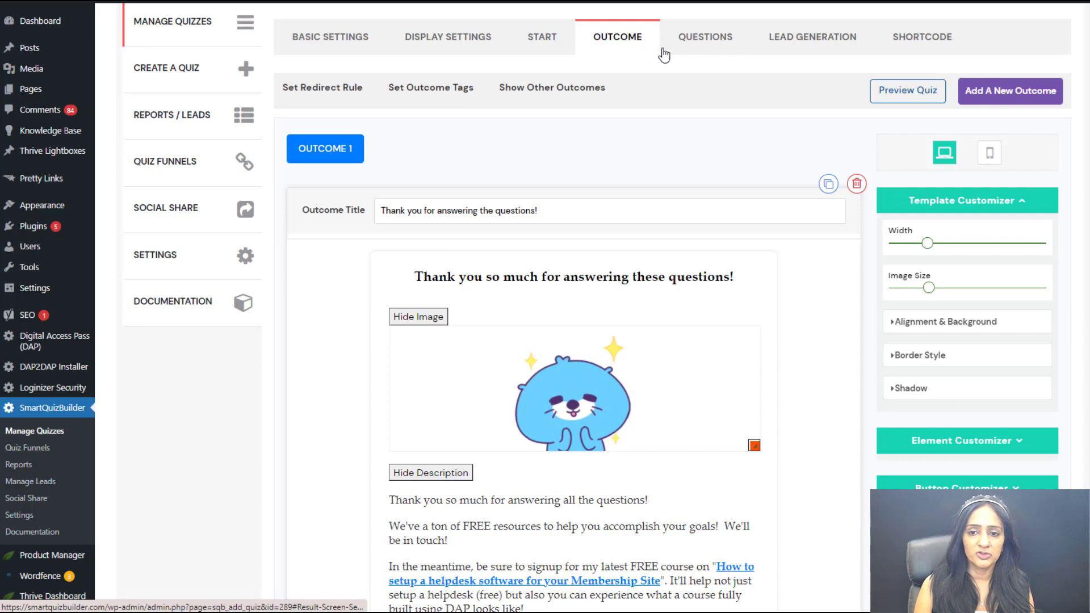
# Step: Look over the outcome screen and open the quiz's questions
pyautogui.moveTo(392, 386)
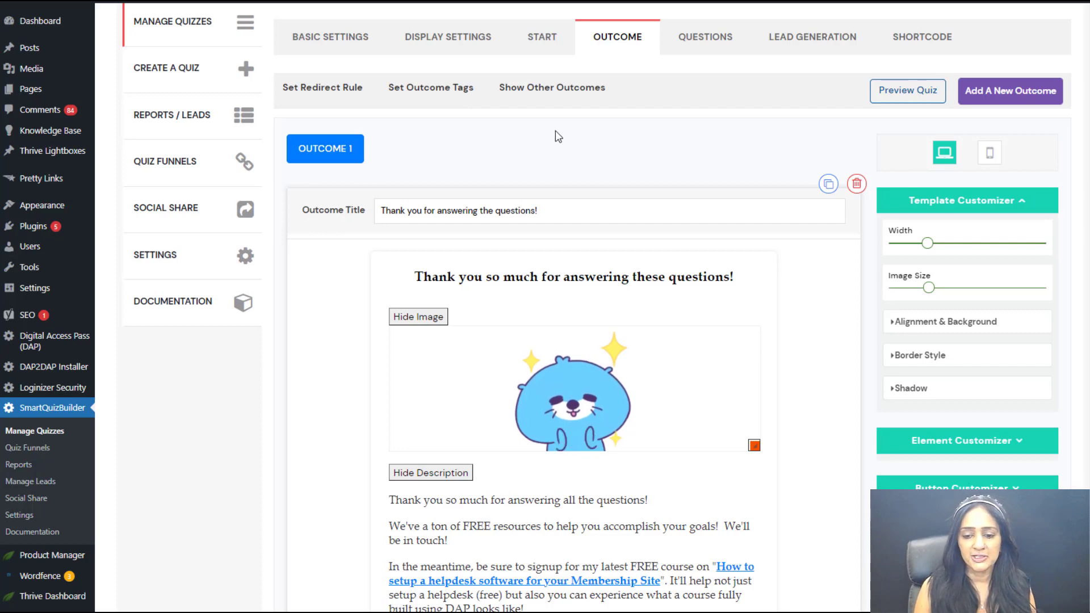
pyautogui.scroll(-2, 609, 115)
pyautogui.click(700, 111)
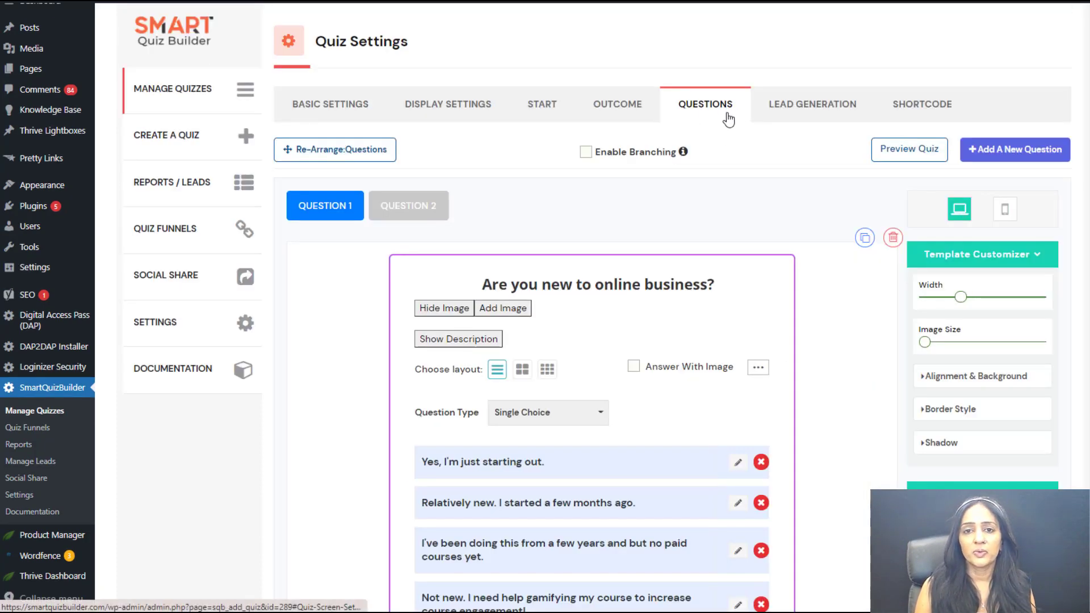
# Step: Open the recommendation for the answer "Yes, I'm just starting out." and review its screen and the title and description text options
pyautogui.scroll(-2, 779, 271)
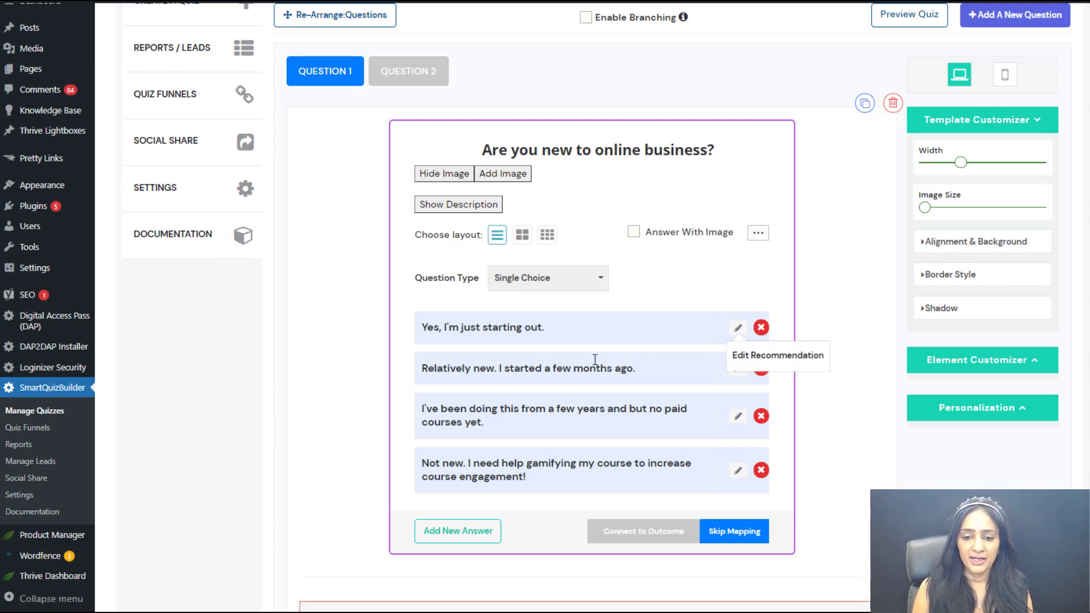
pyautogui.click(745, 360)
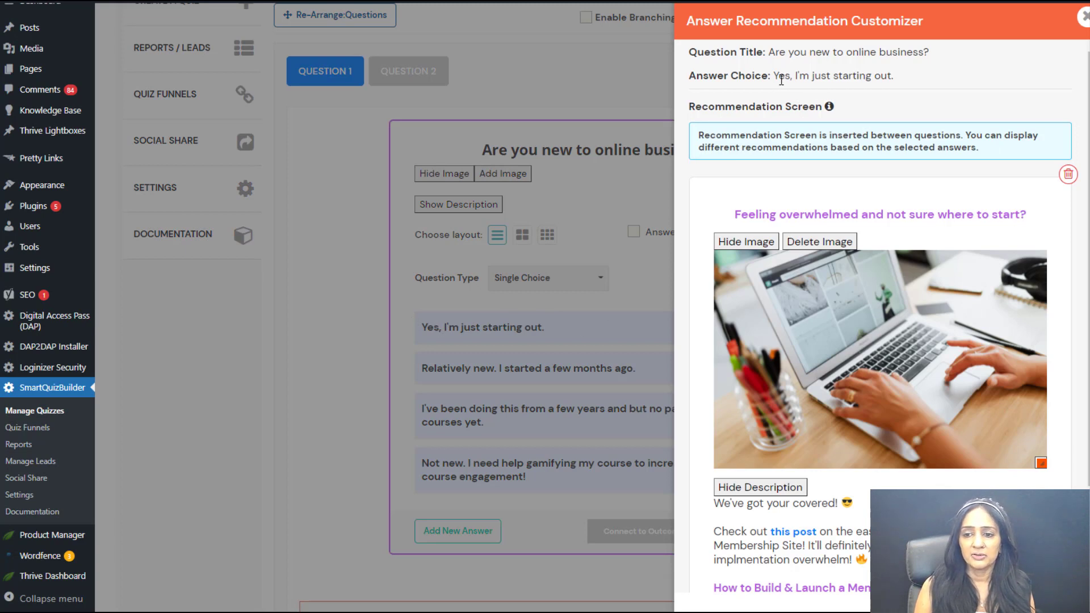
pyautogui.moveTo(775, 74); pyautogui.dragTo(914, 76)
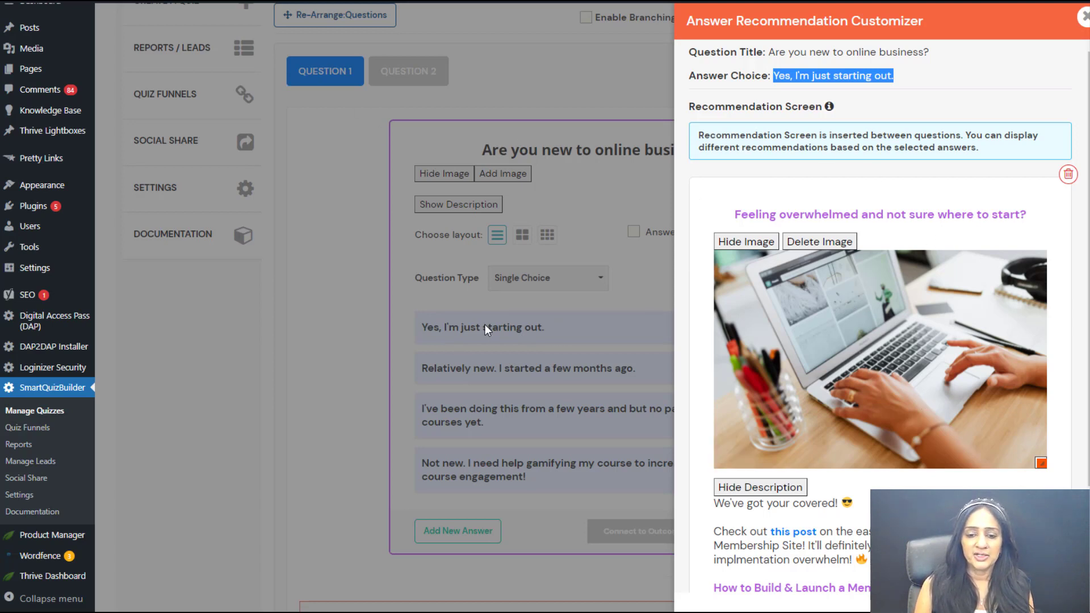
pyautogui.scroll(-1, 927, 277)
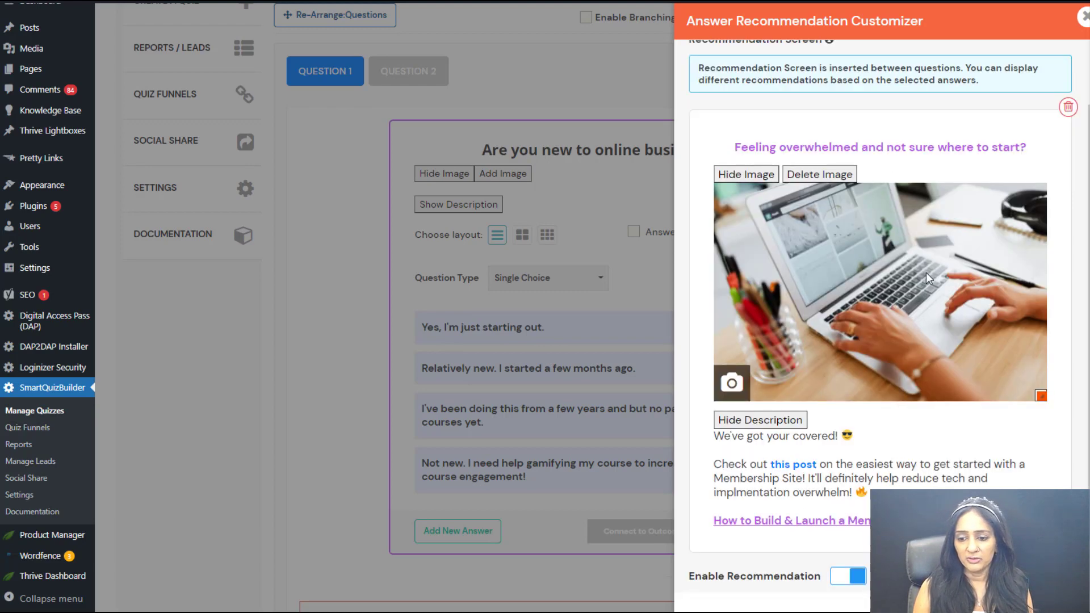
pyautogui.scroll(-1, 927, 277)
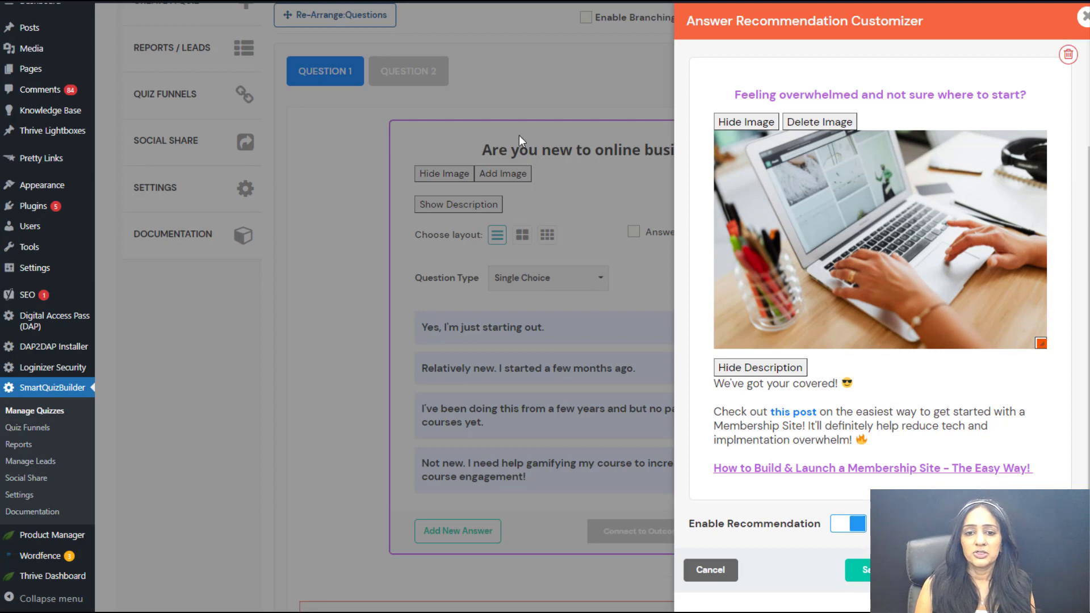
pyautogui.click(793, 94)
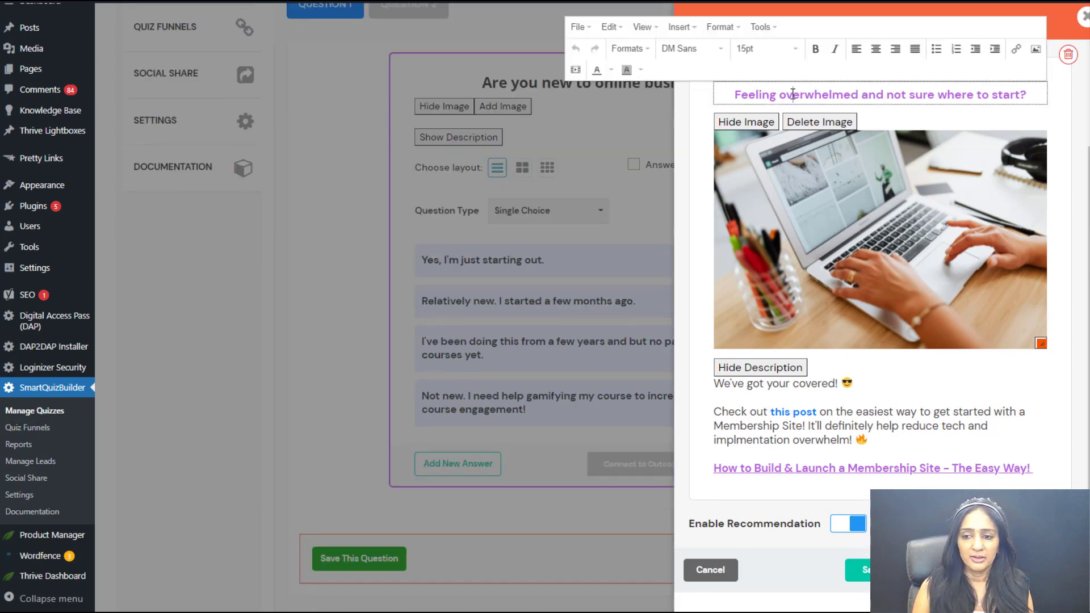
pyautogui.click(857, 411)
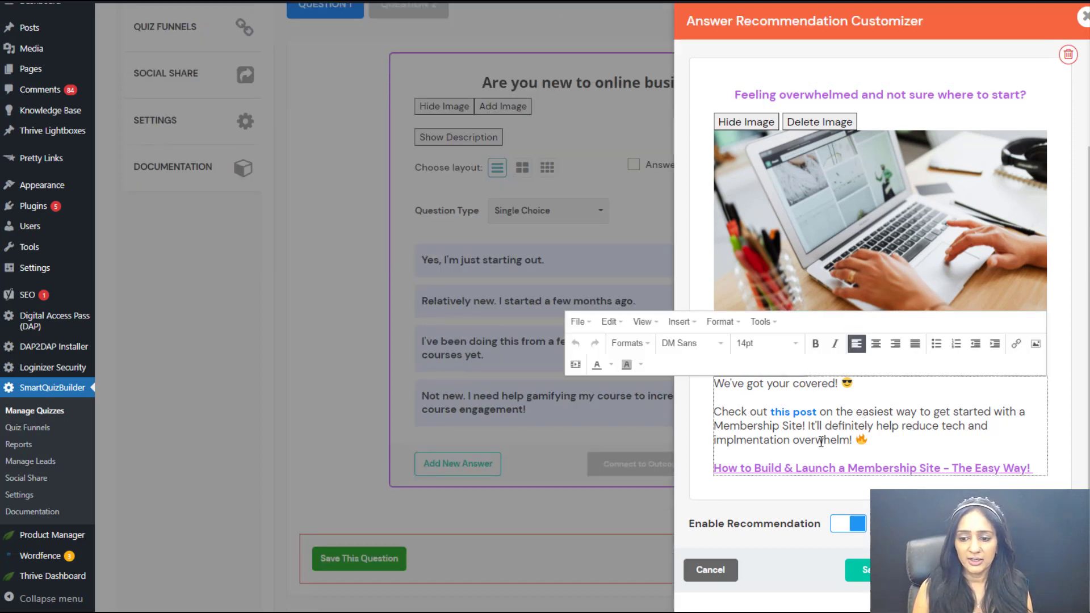
pyautogui.click(883, 487)
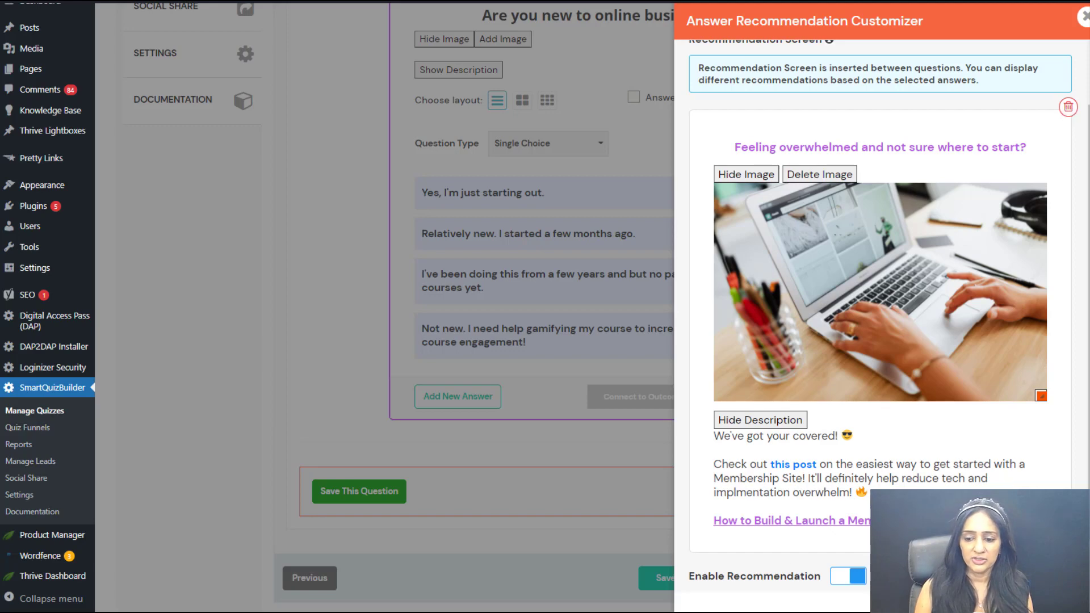
# Step: Switch the recommendation for "Yes, I'm just starting out." off and back on, and close the recommendation customizer
pyautogui.click(848, 576)
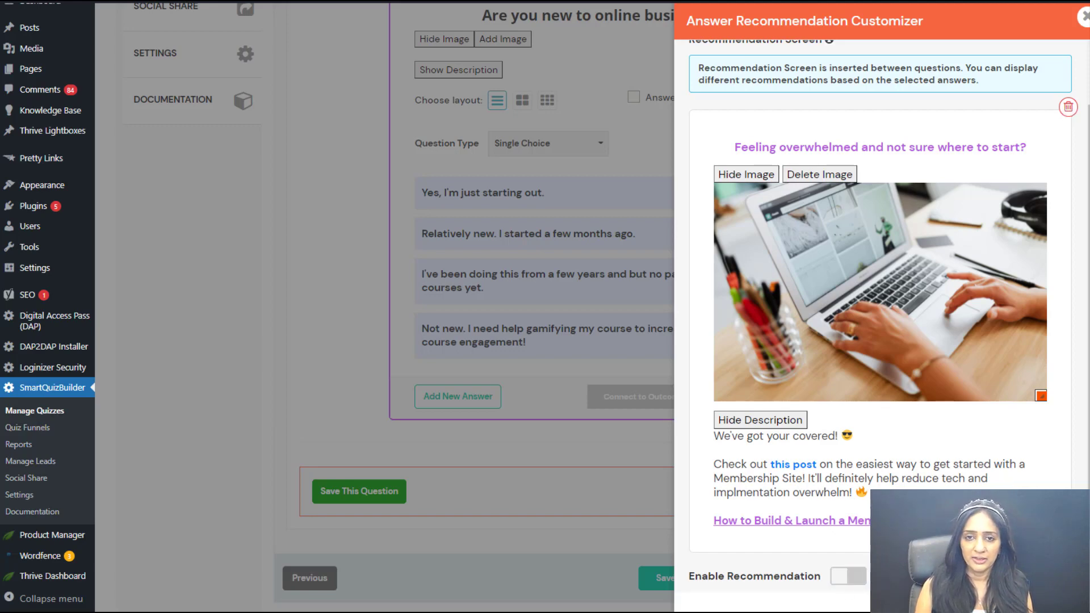
pyautogui.click(846, 576)
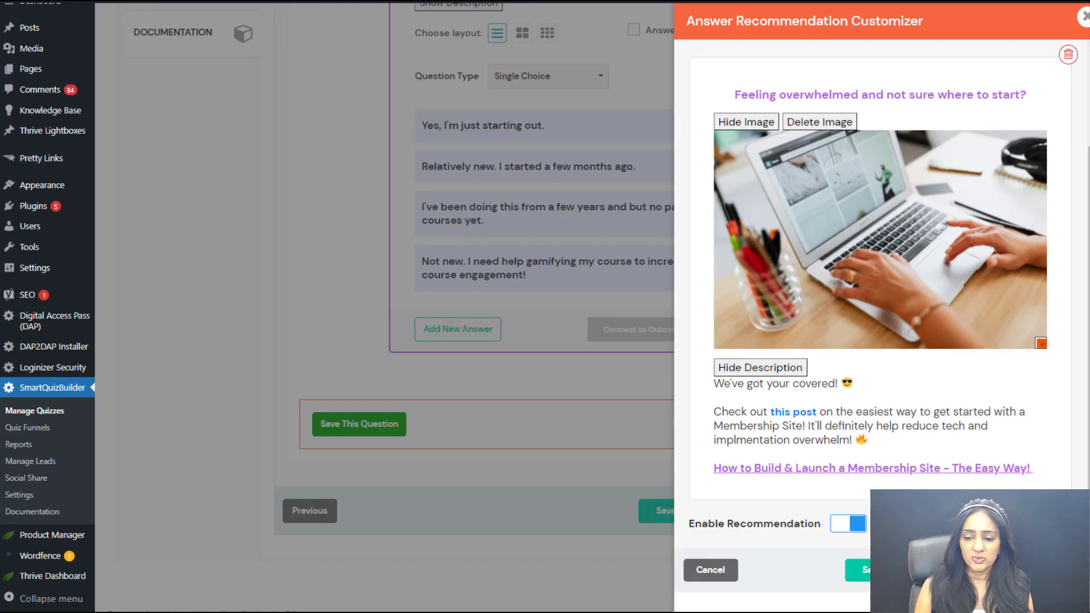
pyautogui.click(1085, 18)
# Step: View the recommendation screen for the answer "Not new. I need help gamifying my course to increase course engagement!" and close it
pyautogui.scroll(-4, 852, 358)
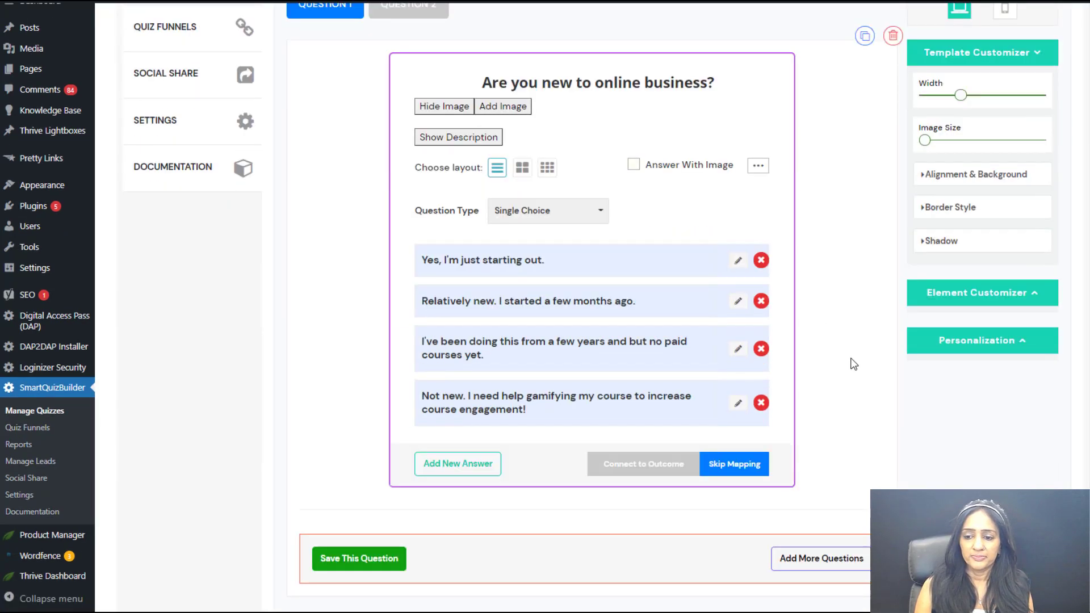
pyautogui.click(442, 261)
pyautogui.click(338, 298)
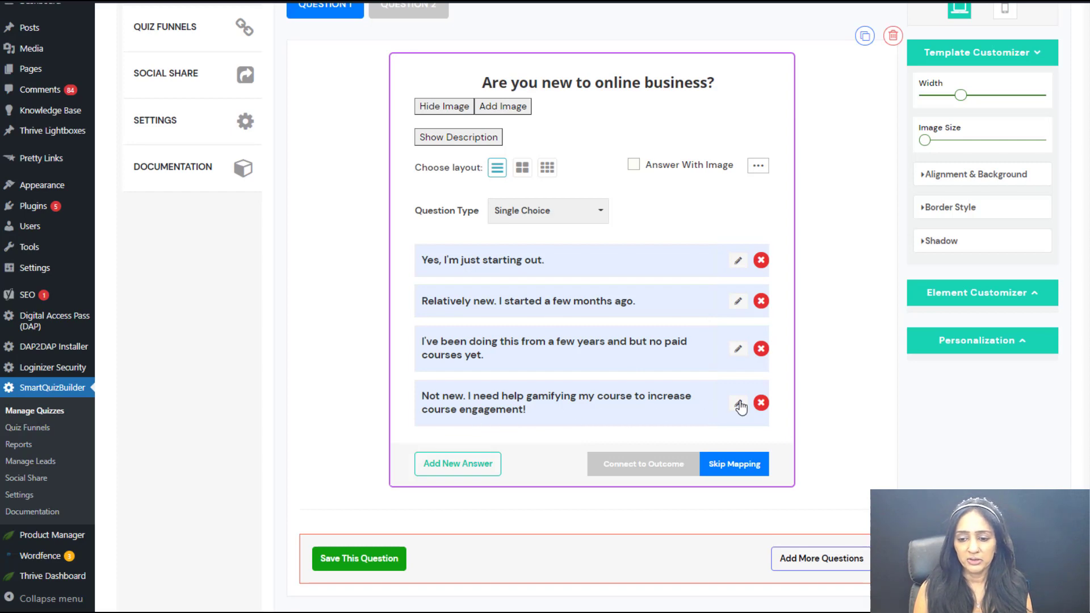
pyautogui.click(829, 433)
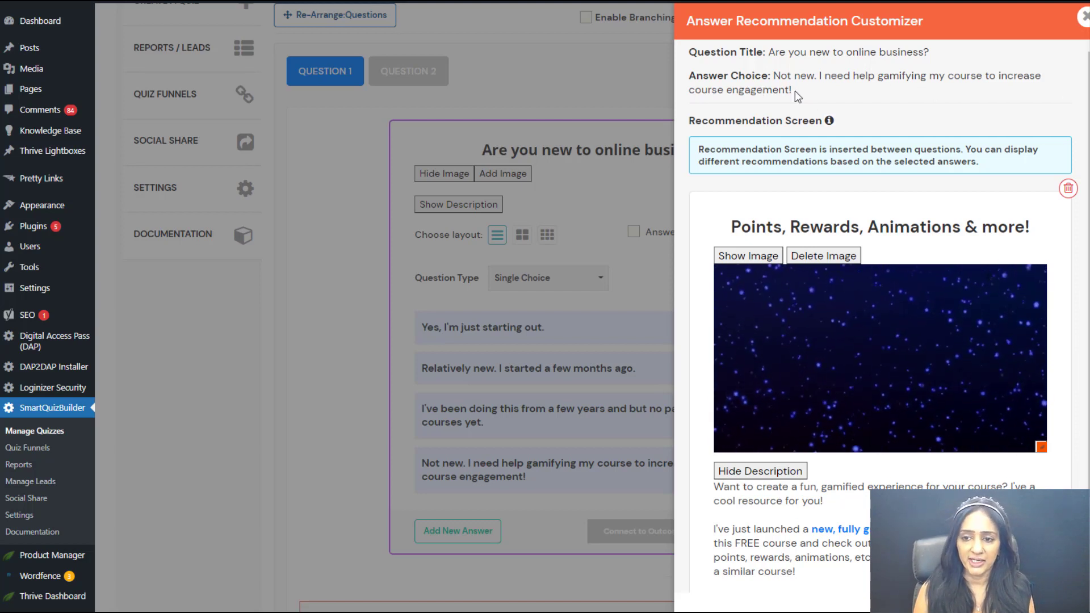
pyautogui.scroll(-2, 788, 442)
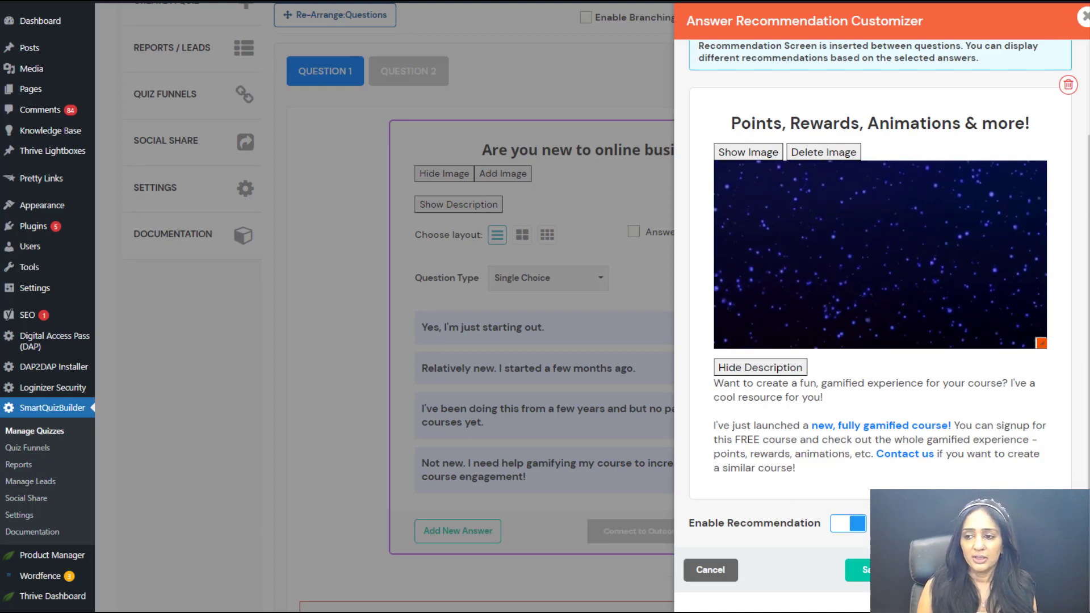
pyautogui.click(1082, 18)
pyautogui.scroll(-2, 599, 446)
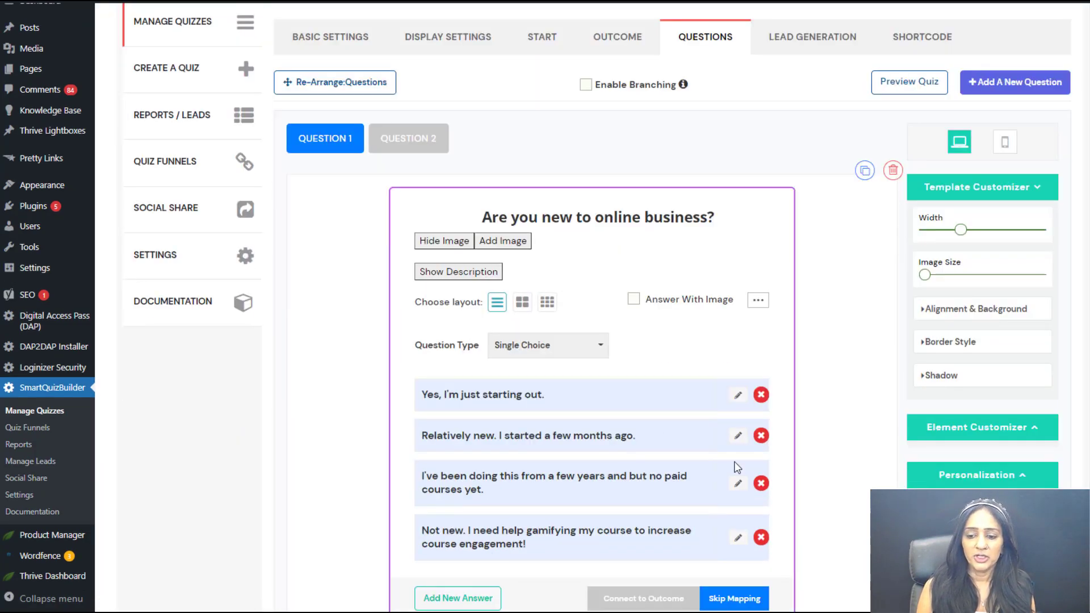
# Step: In Question 2, view the default recommendation screen offered for the answer "No audience / list yet." and close it without adding it
pyautogui.scroll(-1, 737, 466)
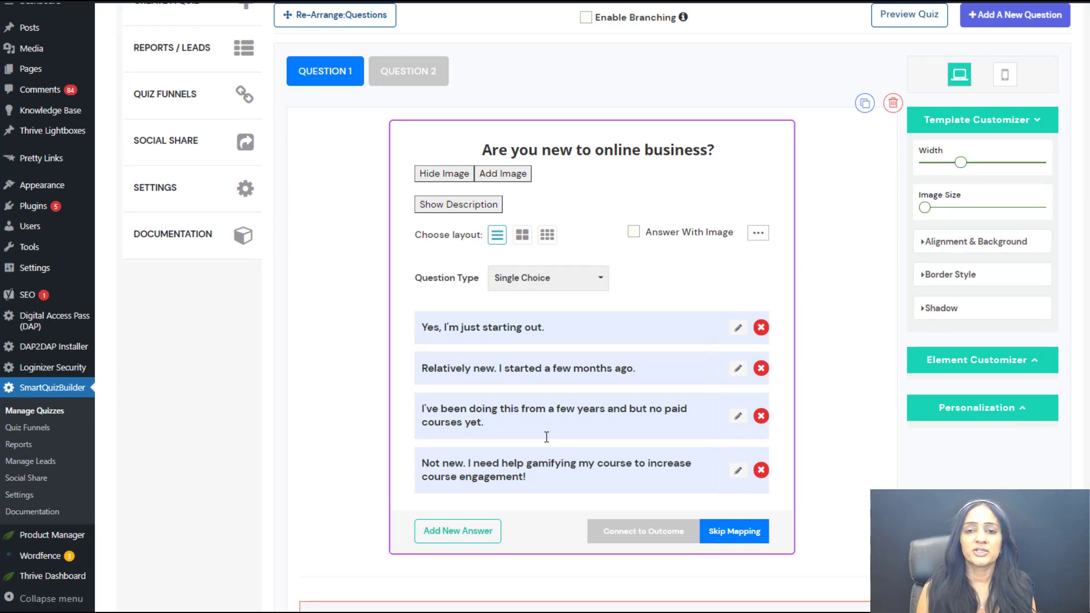
pyautogui.scroll(1, 843, 445)
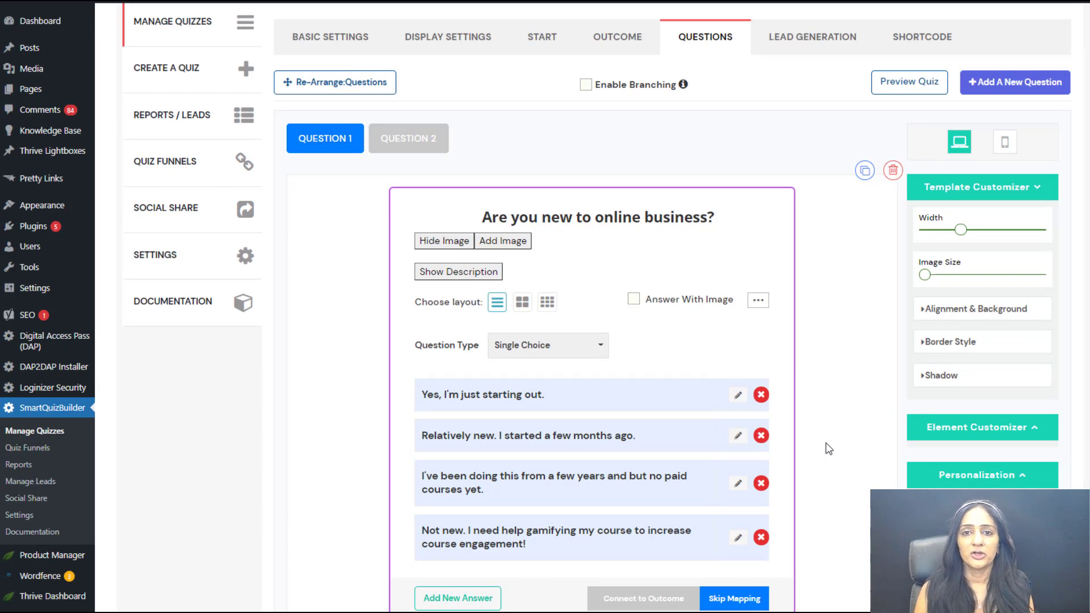
pyautogui.click(392, 142)
pyautogui.scroll(-1, 763, 313)
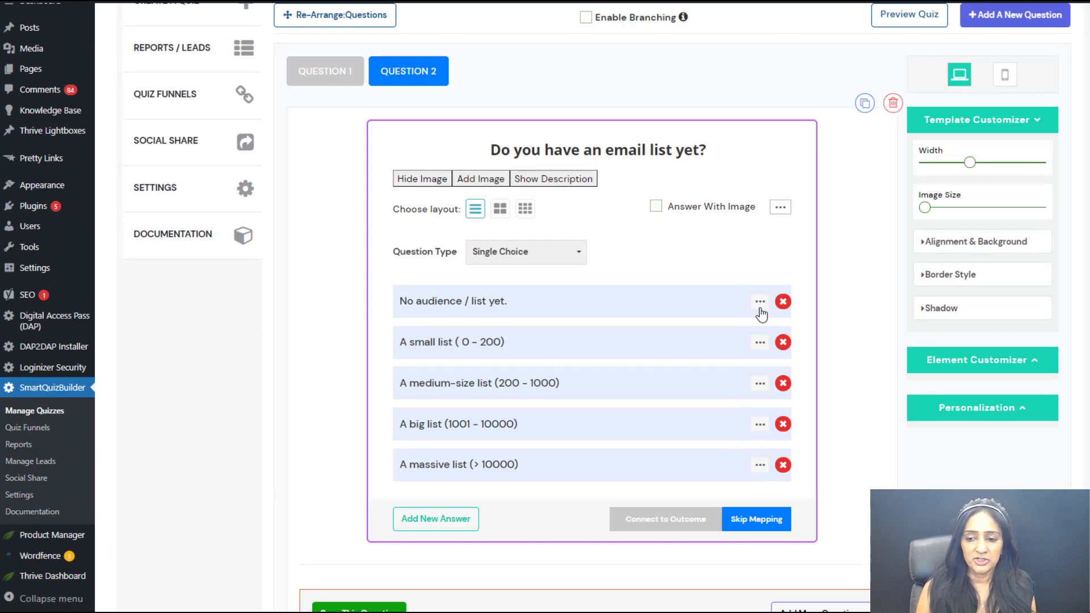
pyautogui.click(760, 303)
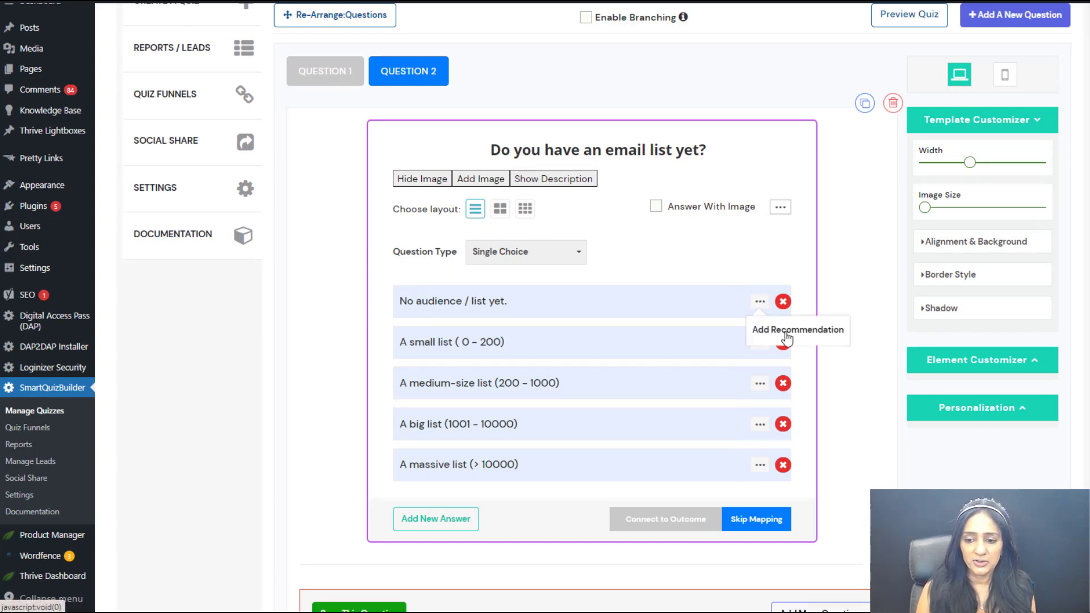
pyautogui.click(775, 331)
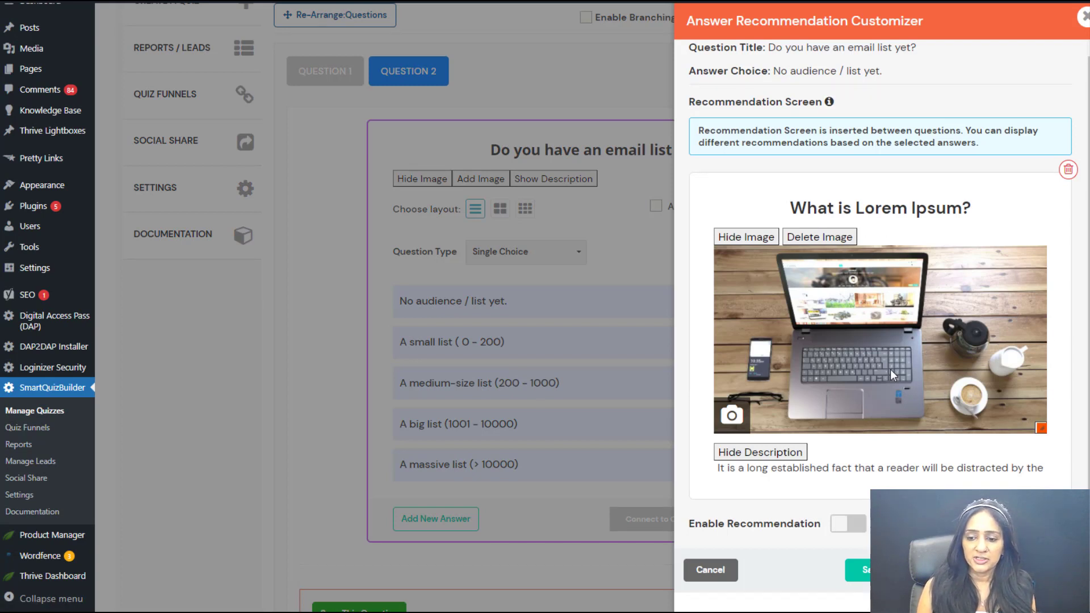
pyautogui.scroll(-1, 874, 453)
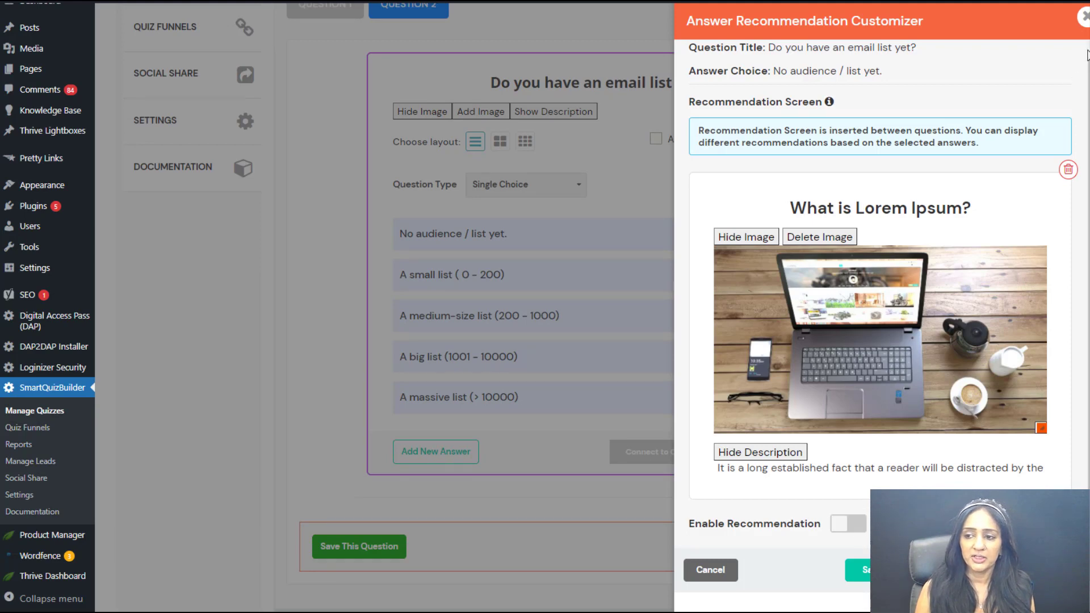
pyautogui.click(1084, 18)
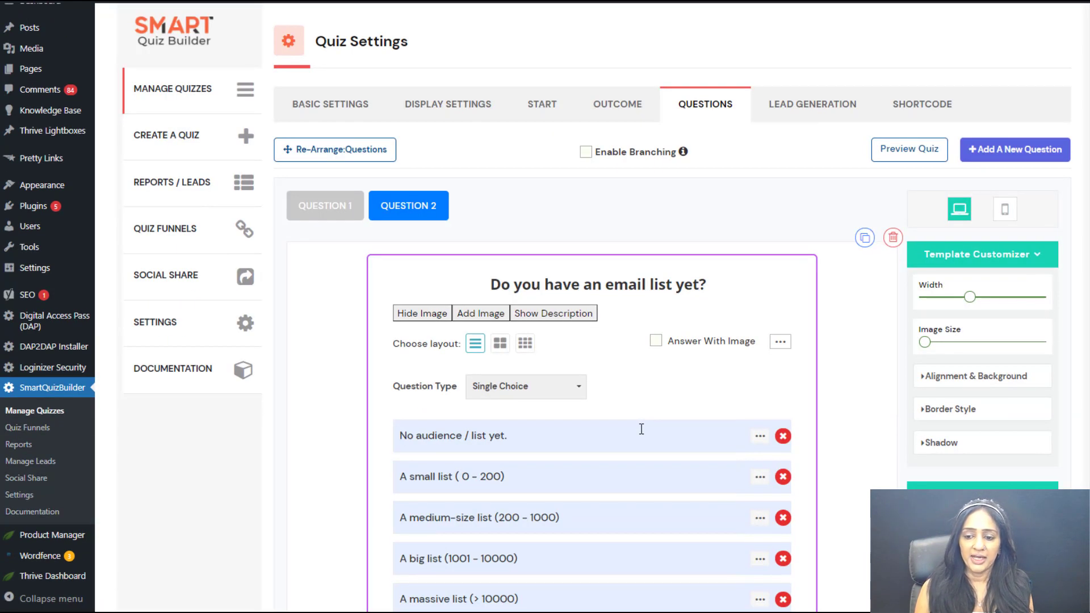
pyautogui.scroll(-2, 642, 430)
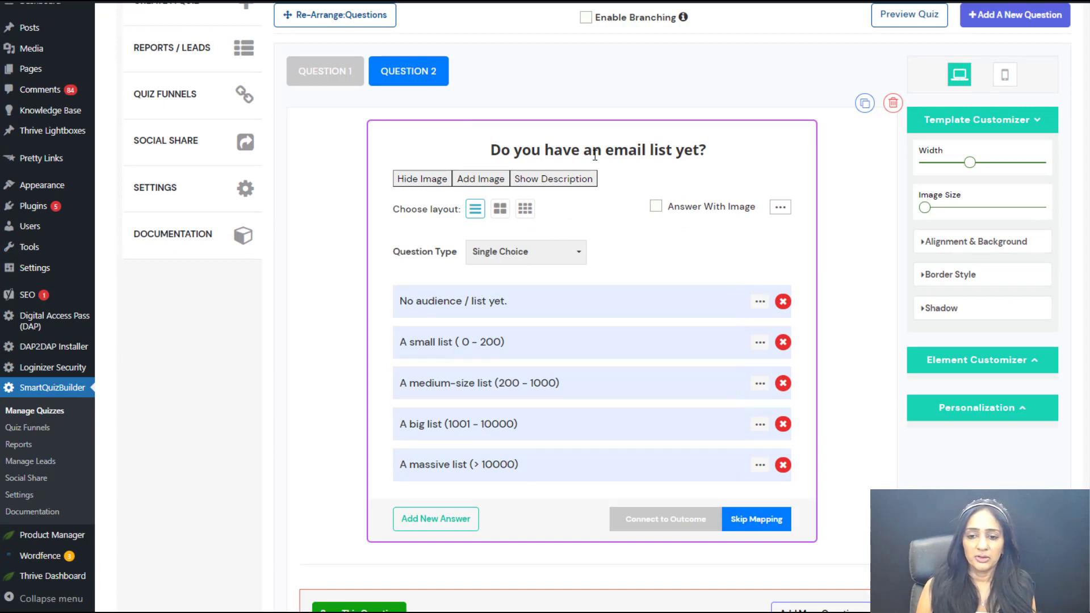
# Step: Switch content recommendations for the quiz off and back on in the display settings
pyautogui.scroll(1, 356, 302)
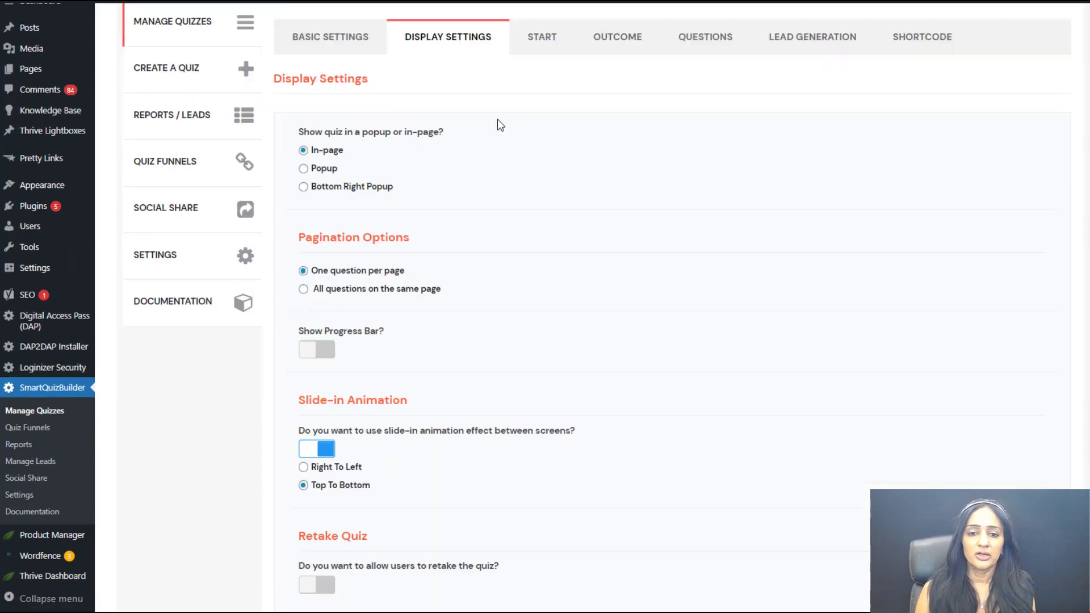
pyautogui.scroll(-15, 914, 294)
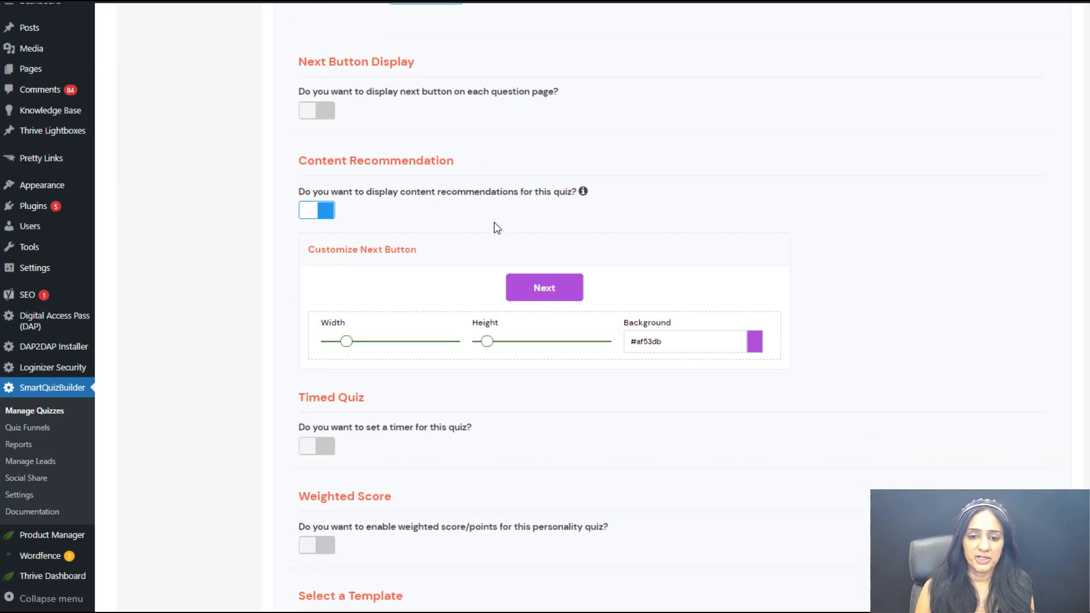
pyautogui.click(311, 211)
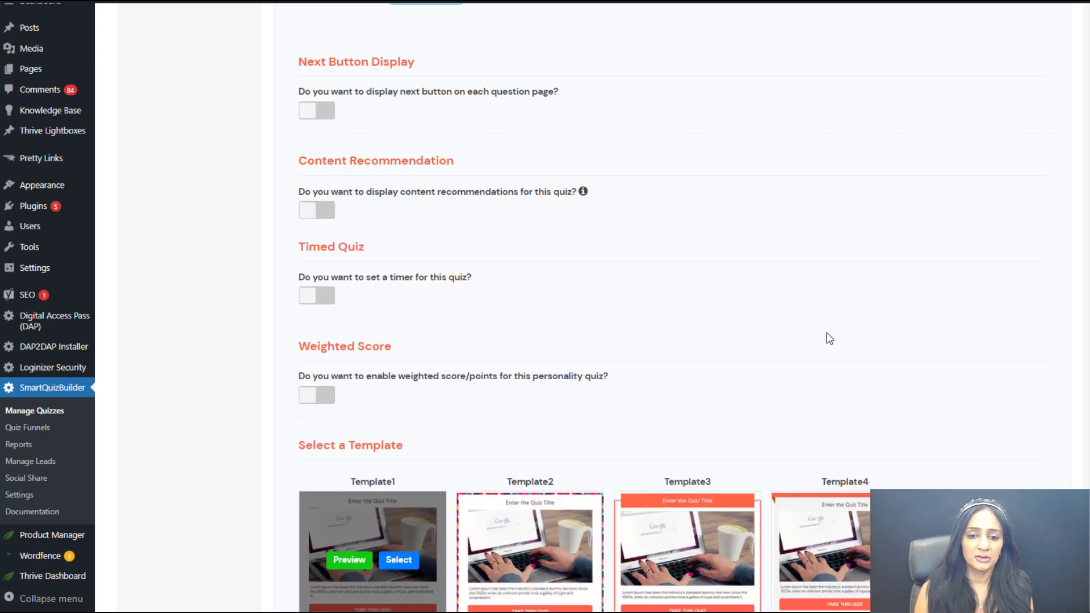
pyautogui.click(311, 211)
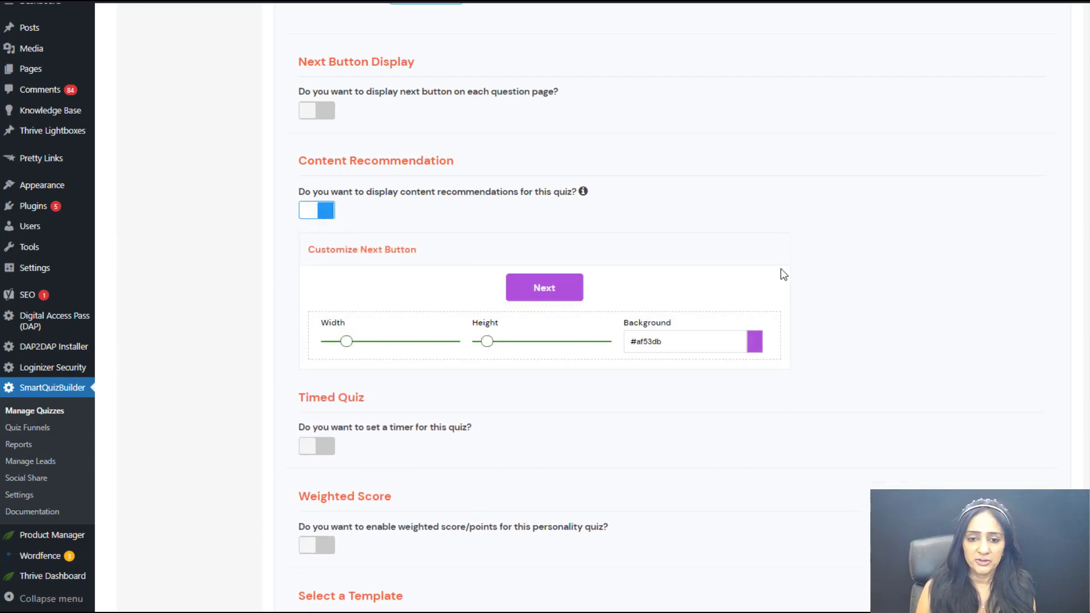
# Step: In Question 2, view the recommendation screen for the answer "No audience / list yet." and close it without enabling it
pyautogui.scroll(5, 783, 275)
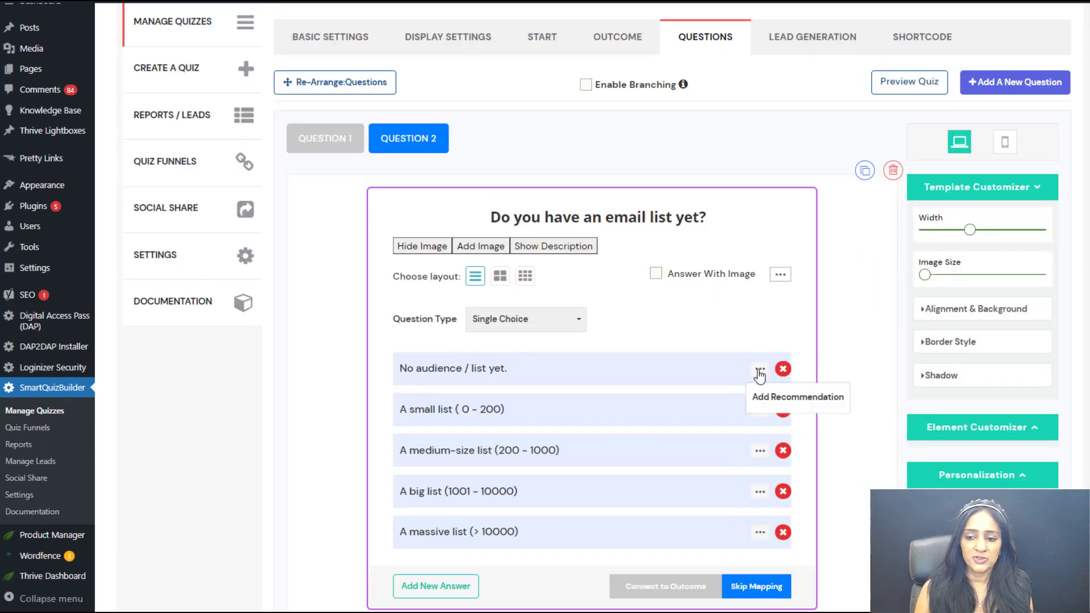
pyautogui.click(759, 372)
pyautogui.scroll(-3, 956, 487)
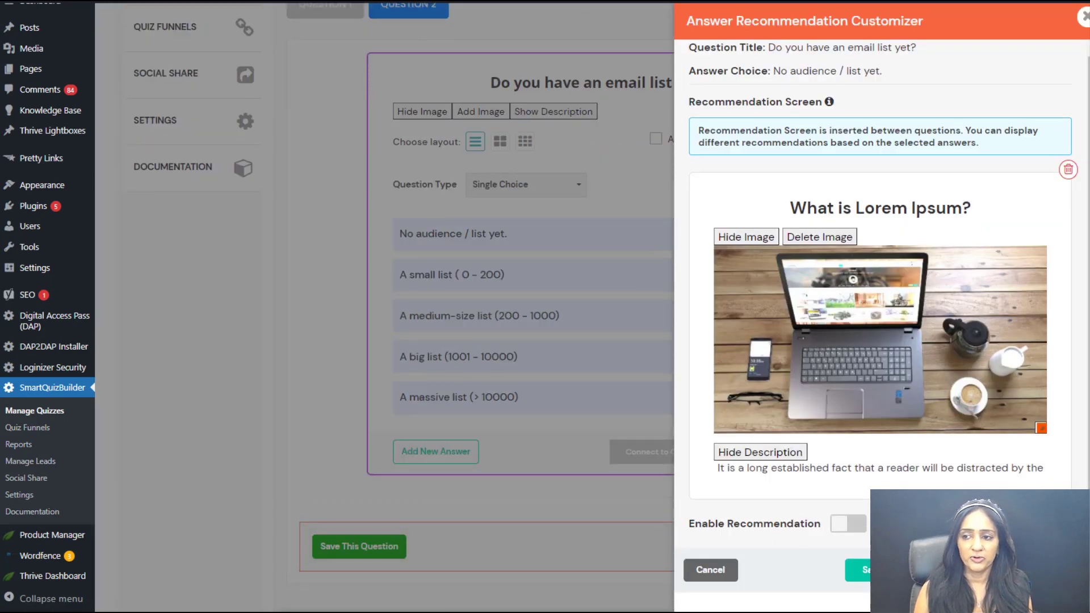
pyautogui.click(1085, 20)
# Step: Review the quiz's lead generation opt-in screen and its shortcode settings
pyautogui.click(815, 109)
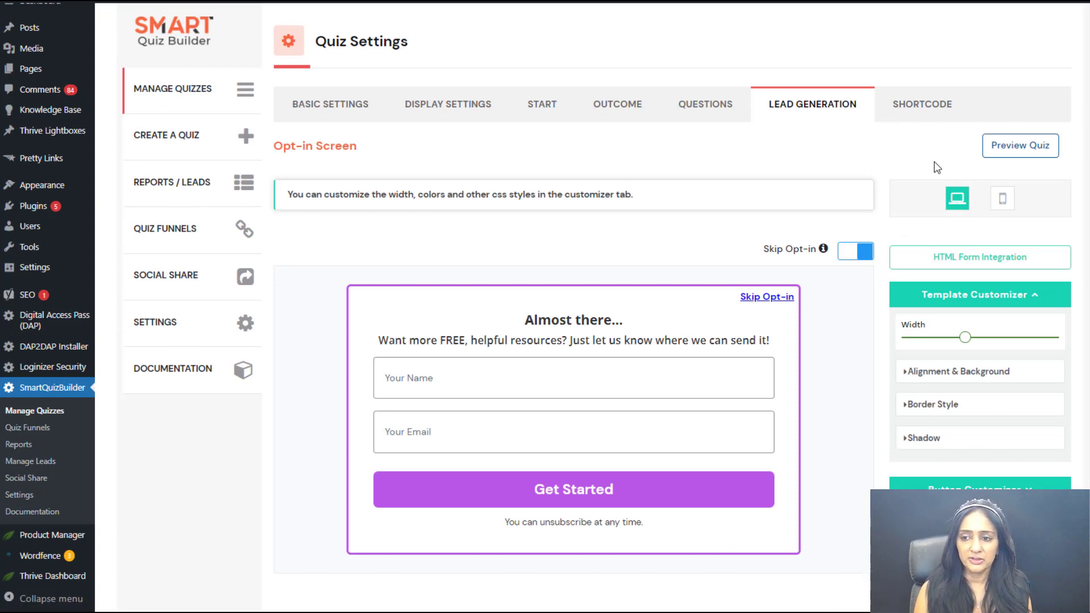
pyautogui.click(943, 111)
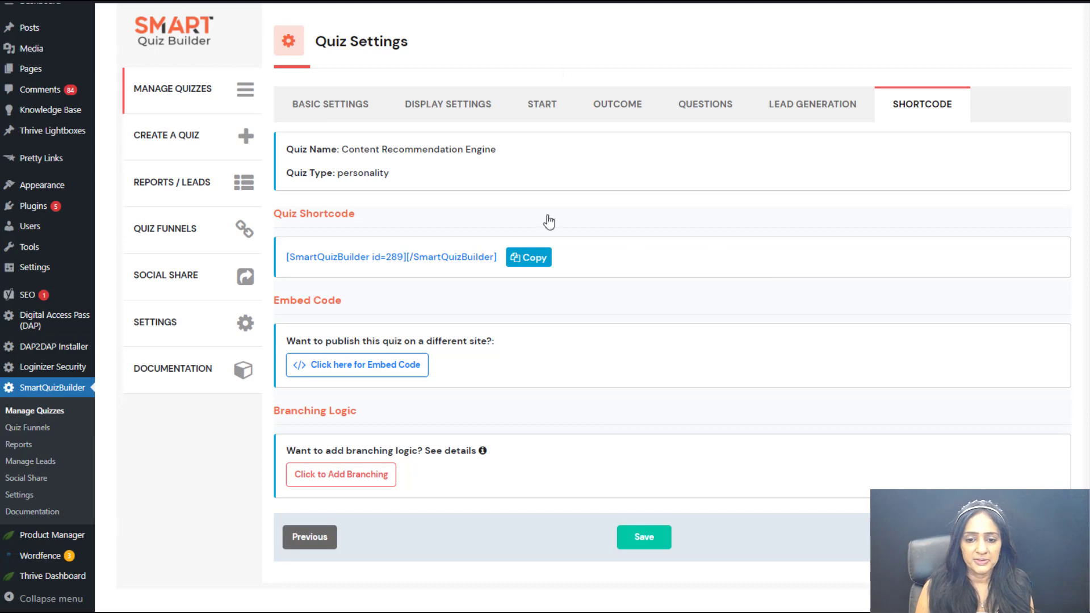
# Step: On the published quiz page, start the Content Recommendation Engine demo and answer the first question with "Yes, I'm just starting out."
pyautogui.click(653, 1)
pyautogui.scroll(-3, 545, 307)
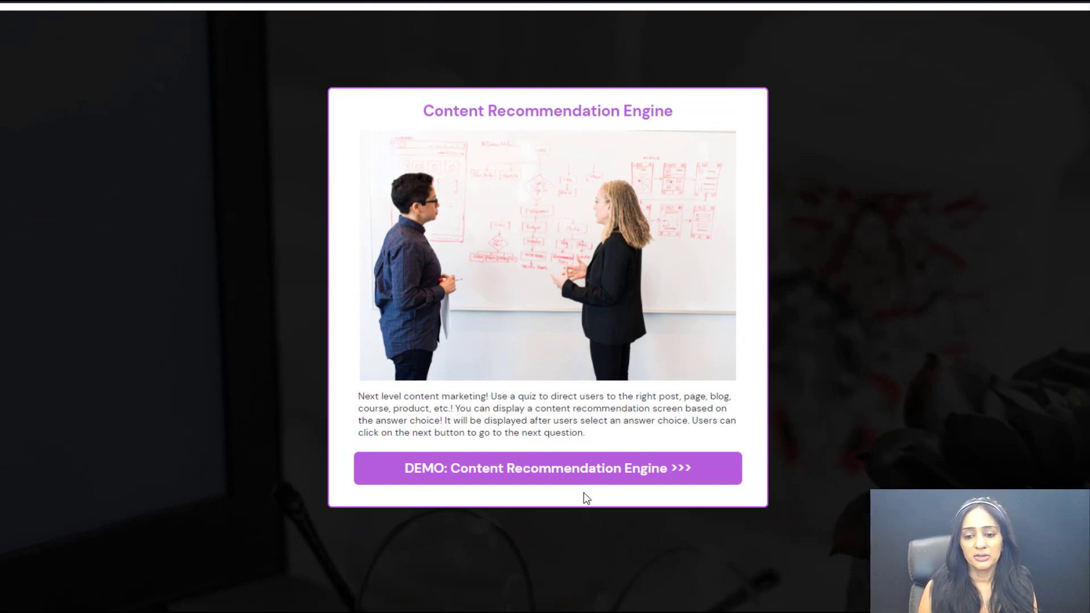
pyautogui.click(548, 469)
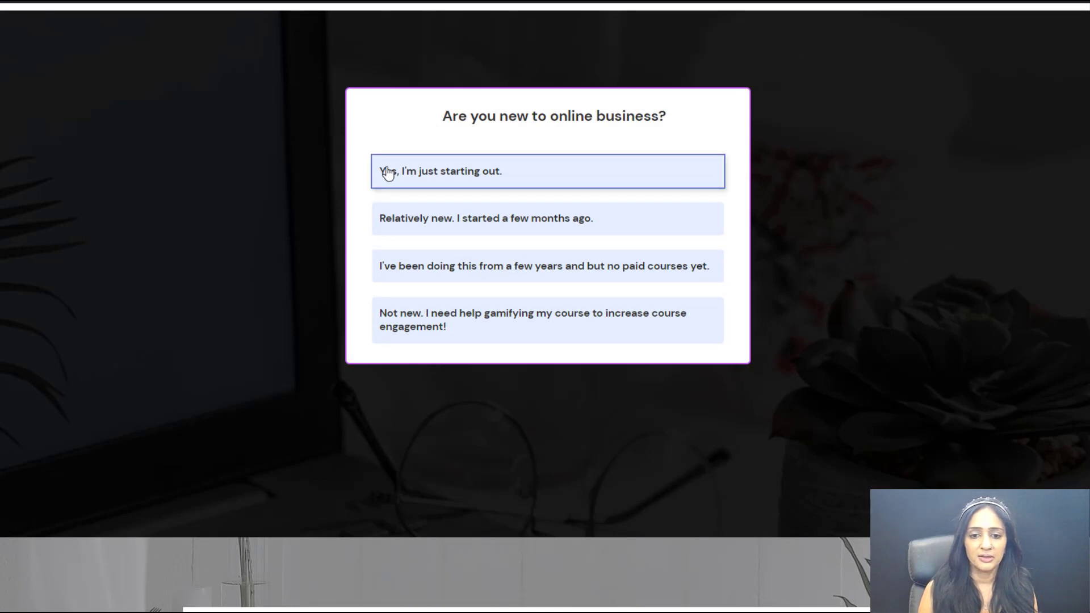
pyautogui.click(485, 179)
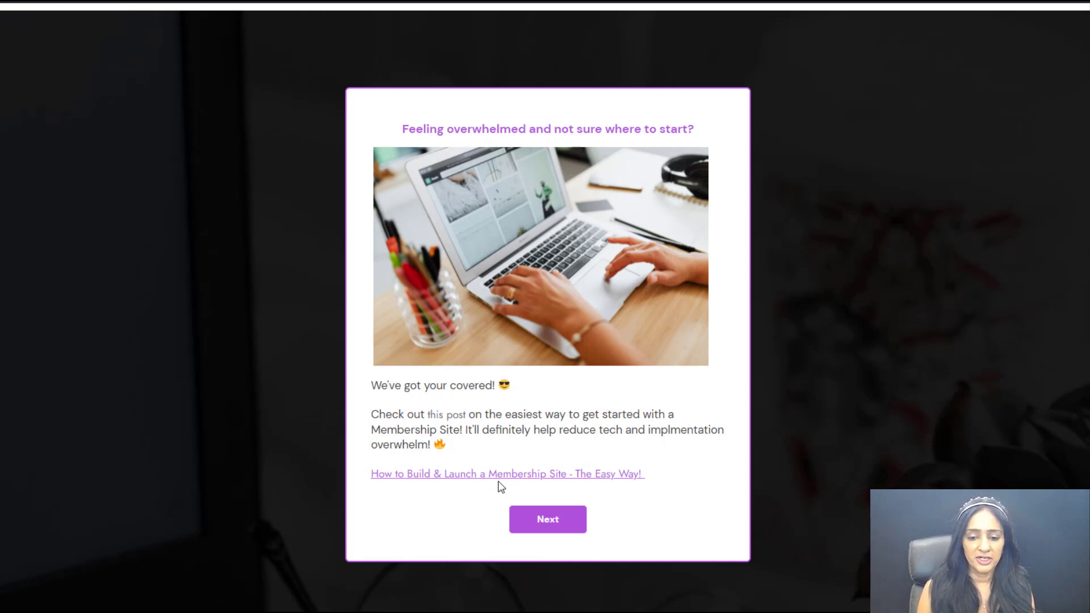
# Step: Continue past the recommendation screen, answer the email list question with "No audience / list yet." and skip the opt-in
pyautogui.click(548, 519)
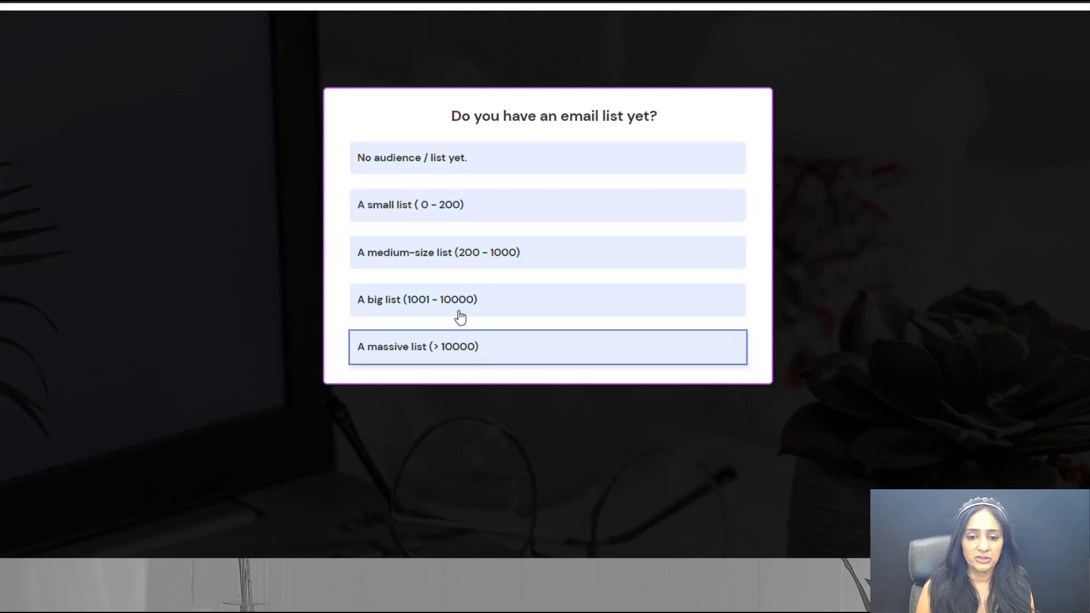
pyautogui.click(431, 166)
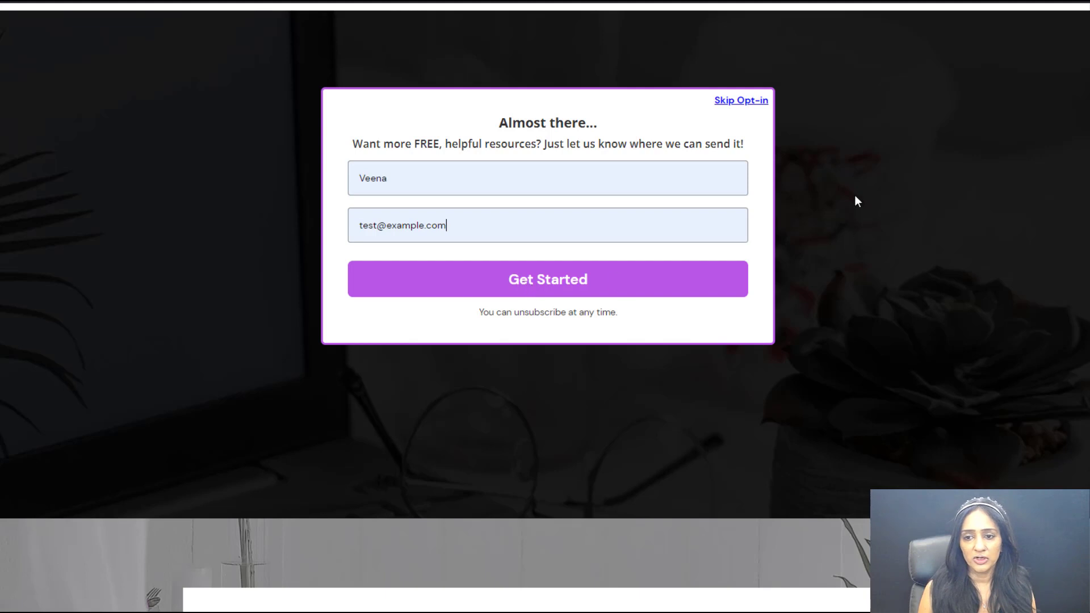
pyautogui.click(734, 104)
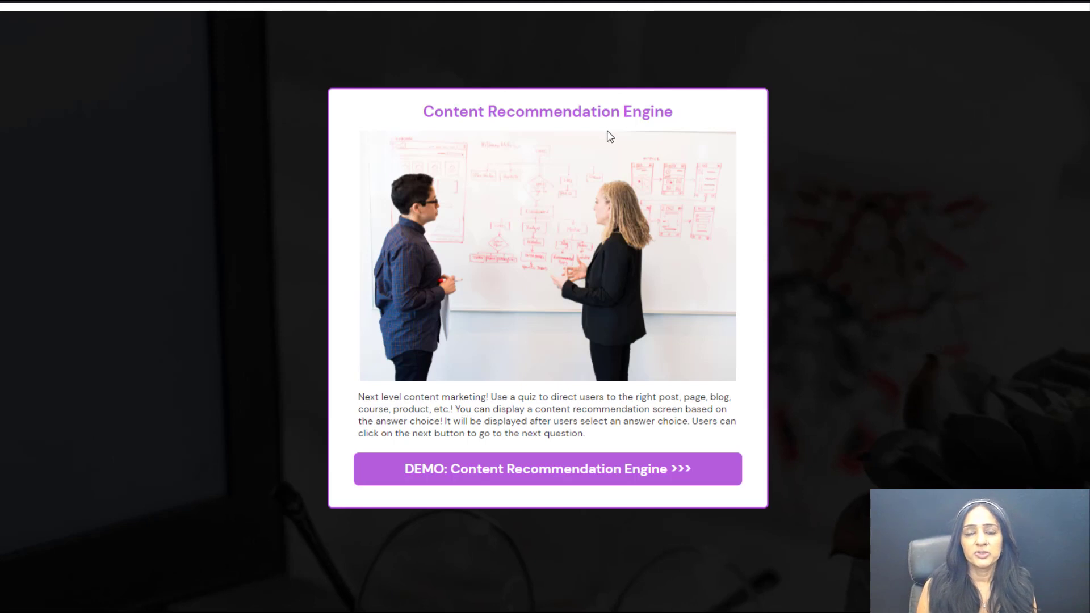
# Step: Retake the demo quiz, answering "Not new. I need help gamifying my course to increase course engagement!" first, and submit the opt-in form
pyautogui.click(554, 475)
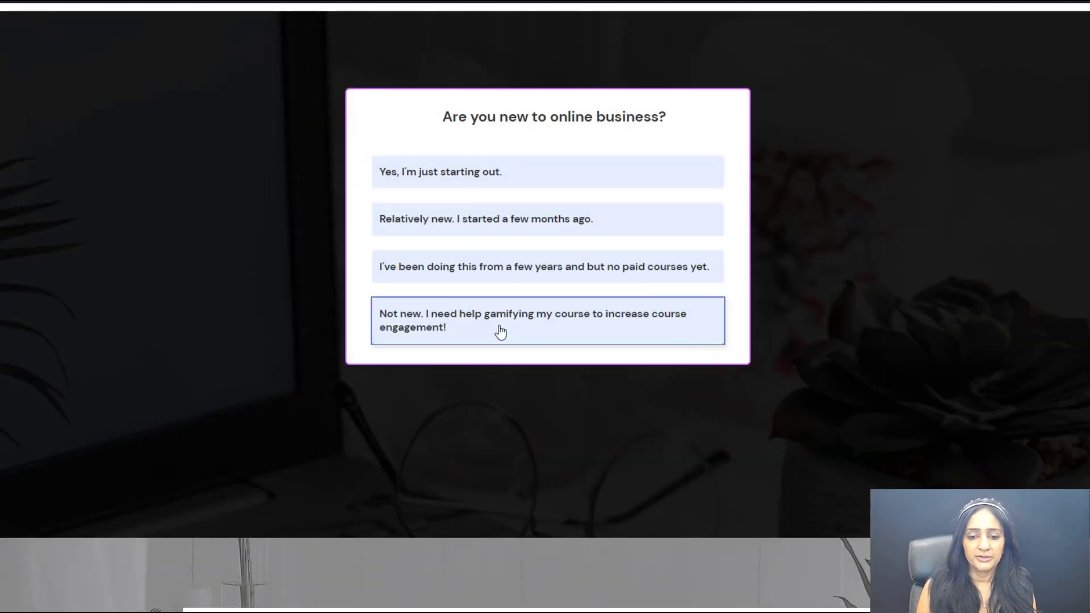
pyautogui.click(501, 332)
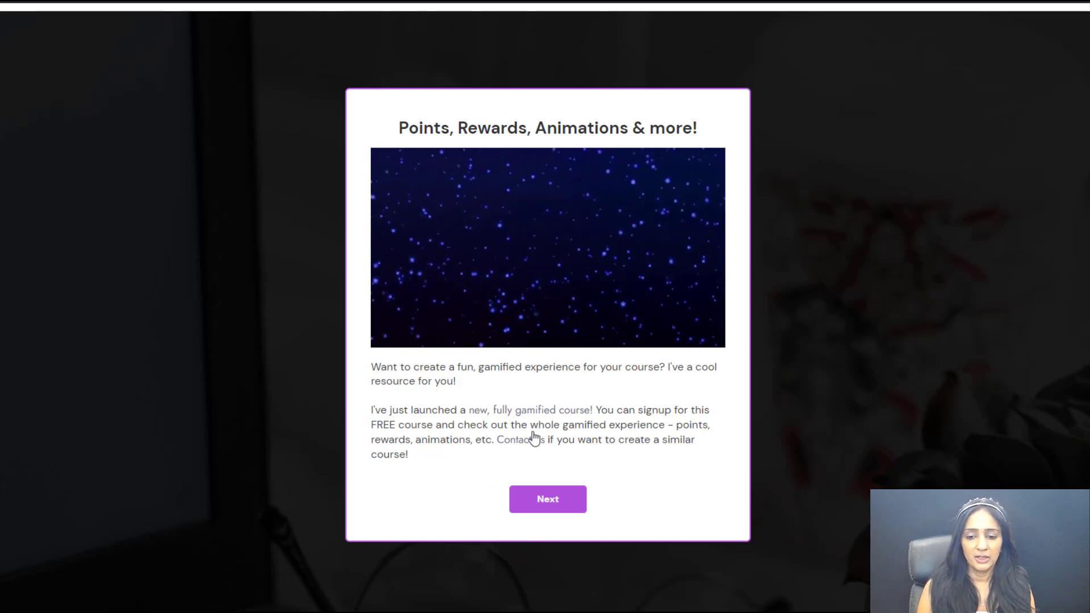
pyautogui.click(548, 500)
pyautogui.click(711, 326)
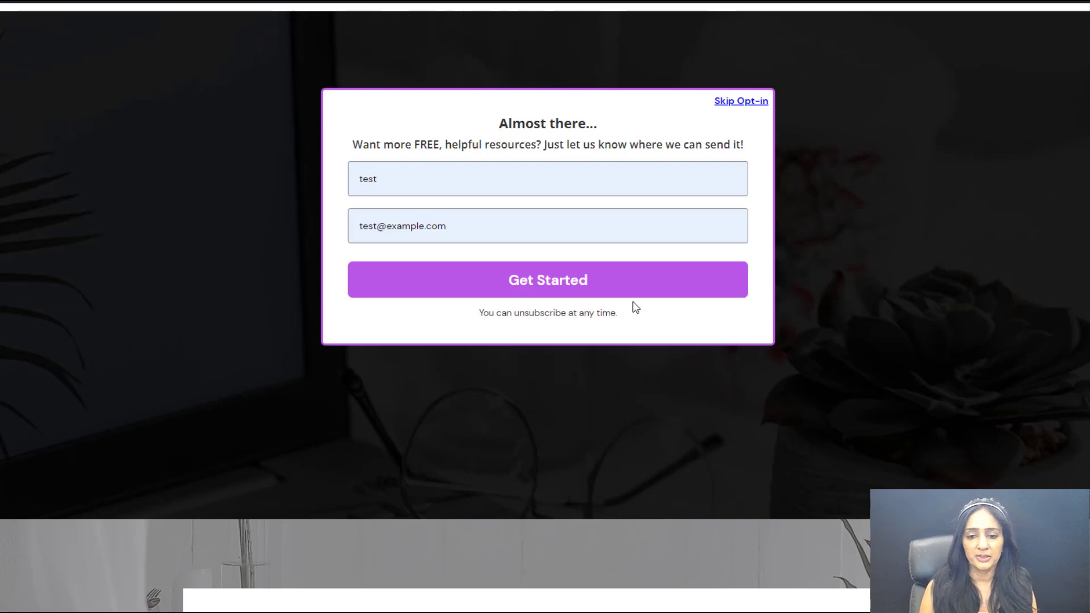
pyautogui.click(588, 291)
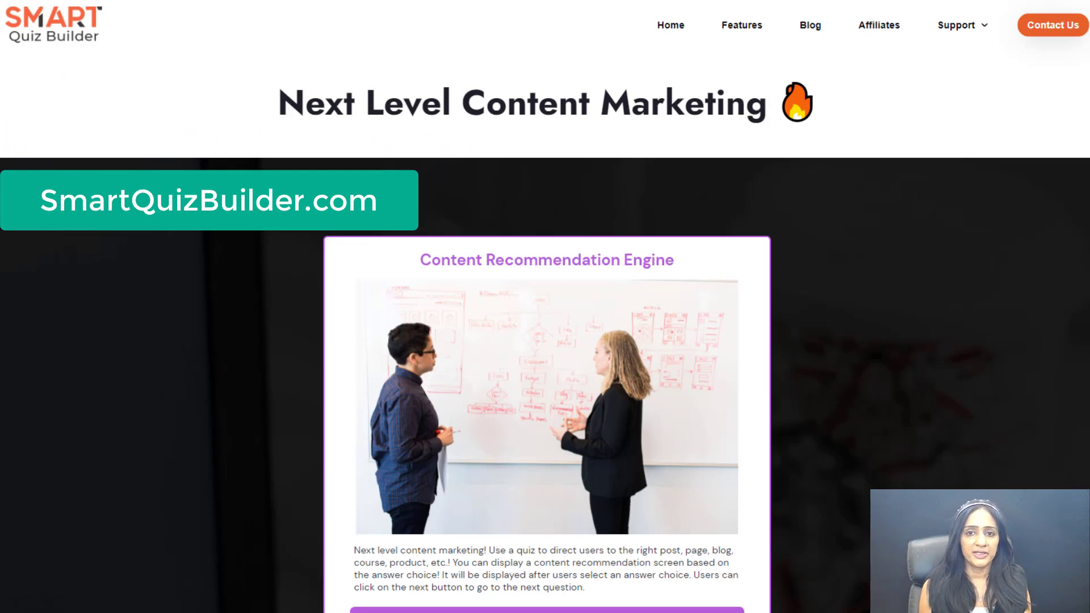
pyautogui.scroll(-2, 1065, 243)
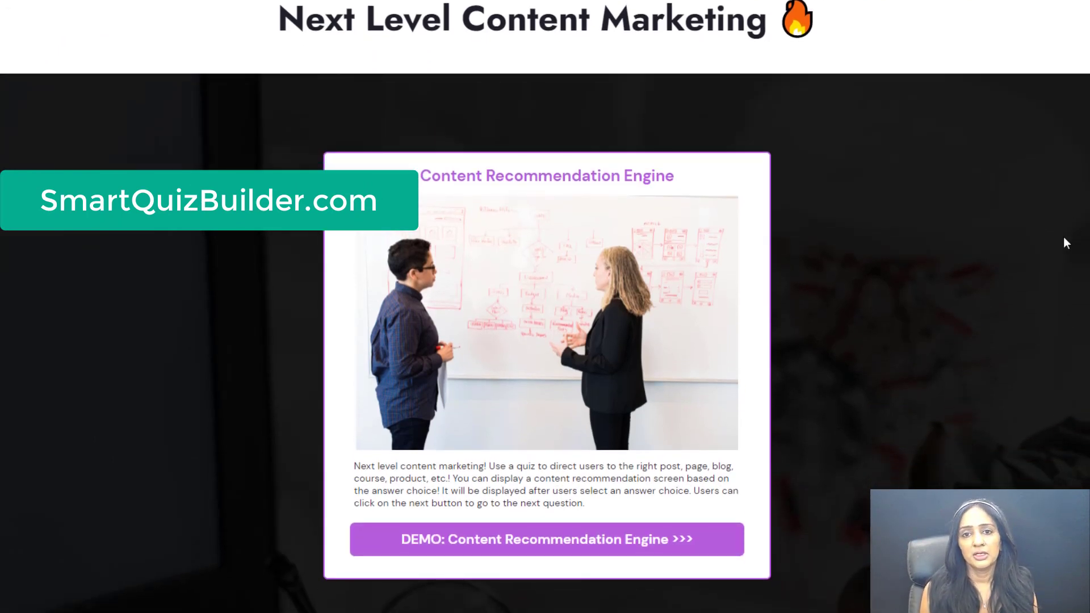